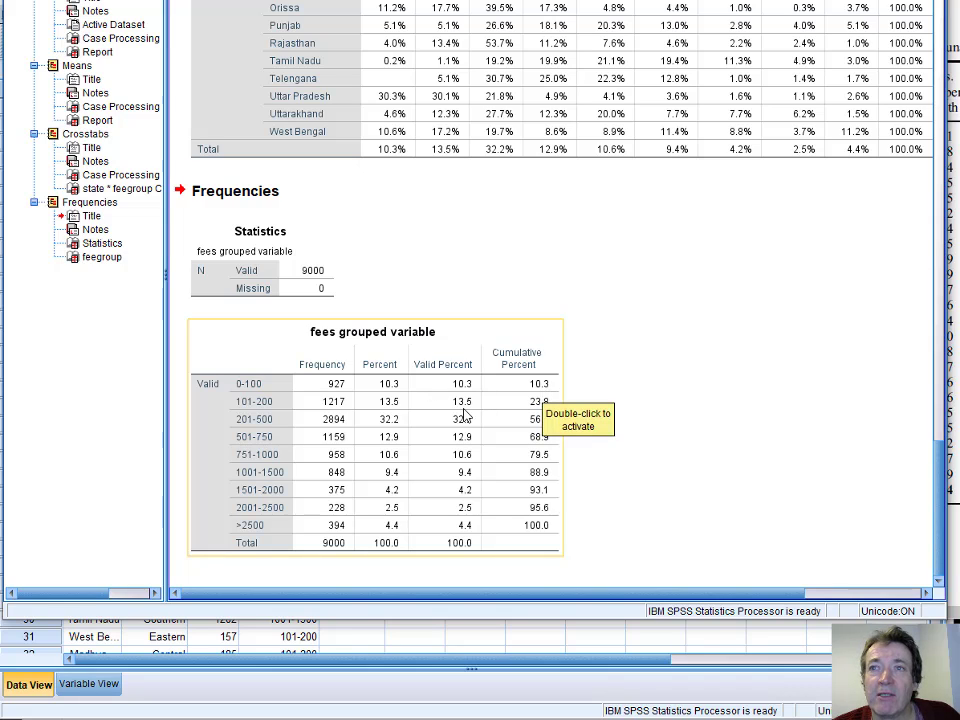
# Split the file to compare groups based on State in India, sorting the file by the grouping variable.
pyautogui.click(510, 404)
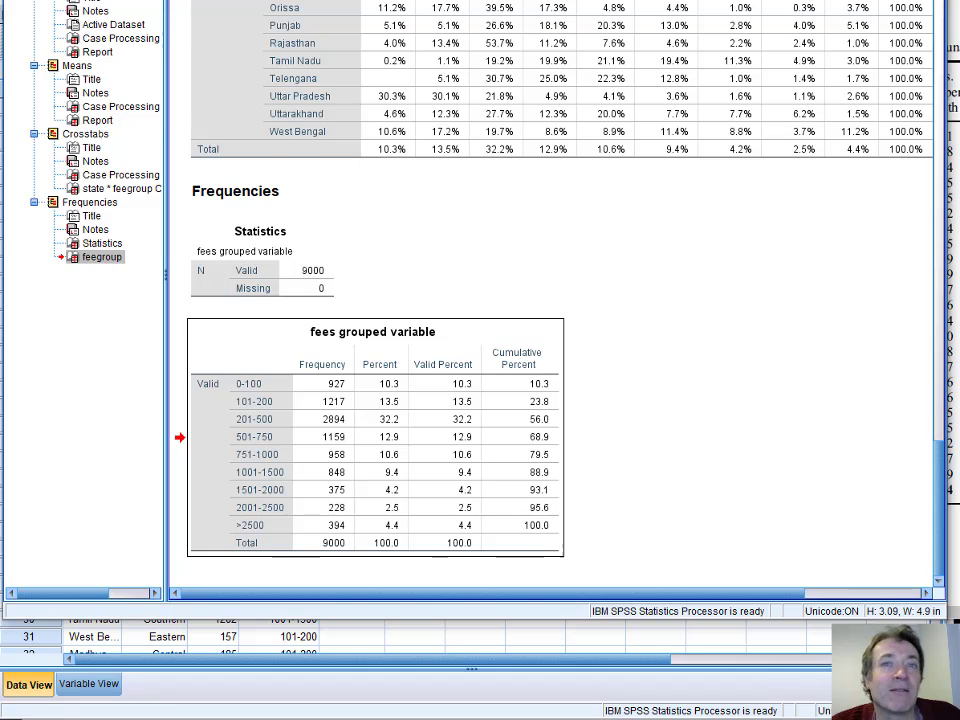
pyautogui.hotkey('alt', 'Tab')
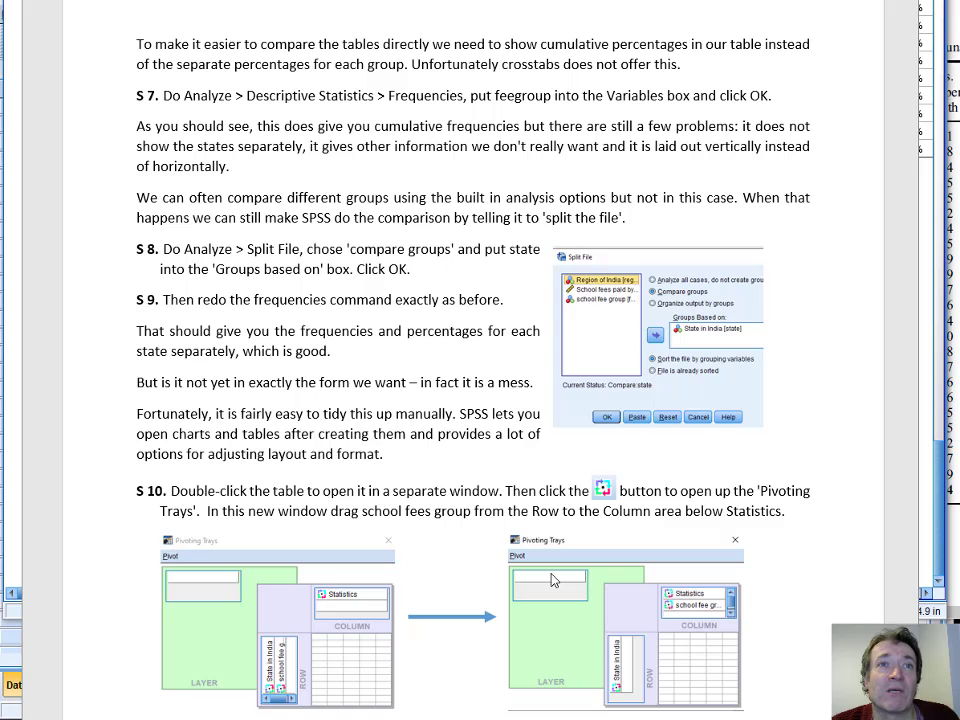
pyautogui.hotkey('alt', 'Tab')
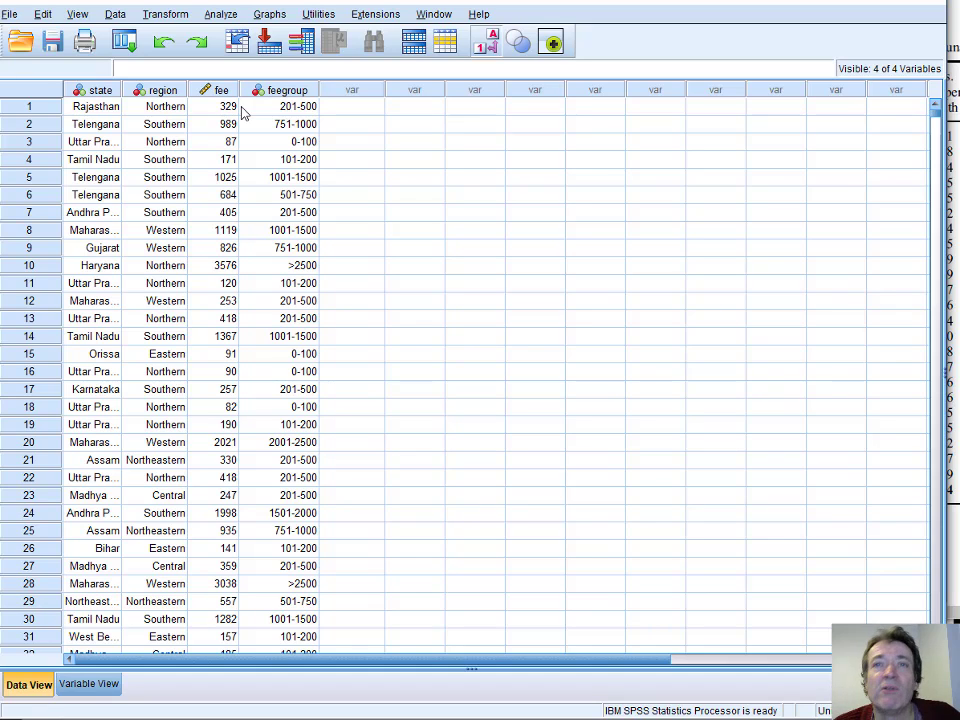
pyautogui.click(115, 14)
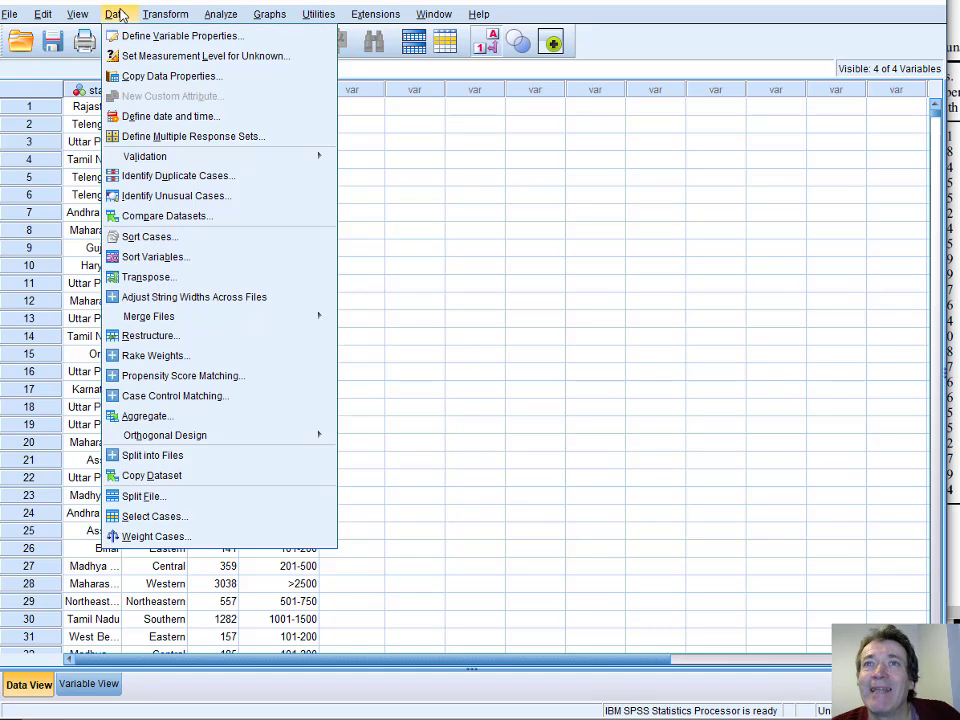
pyautogui.click(148, 503)
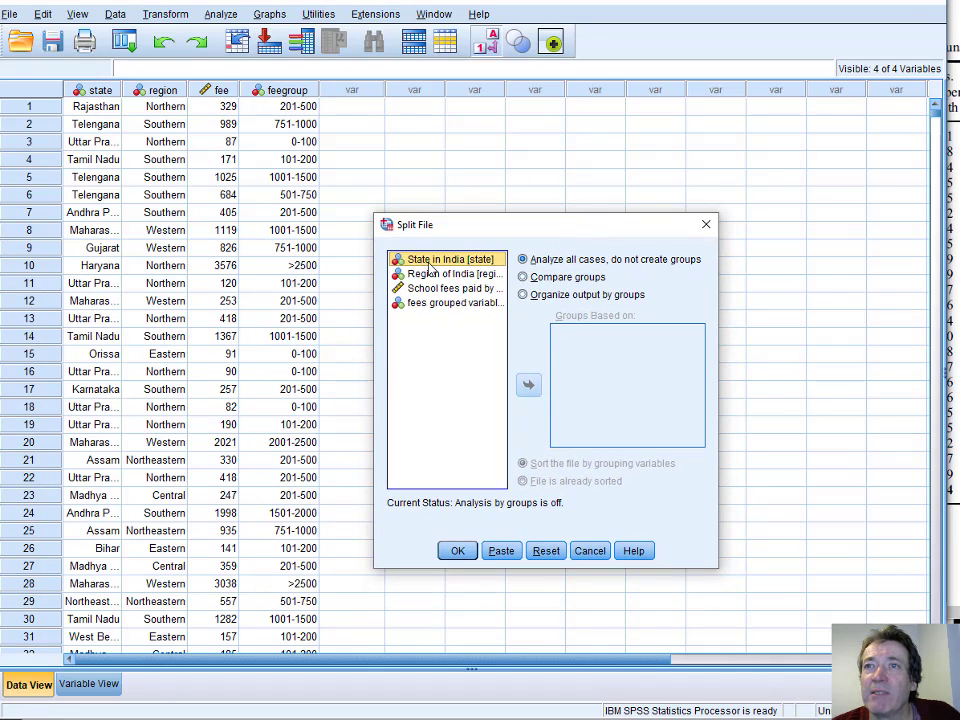
pyautogui.hotkey('alt', 'c')
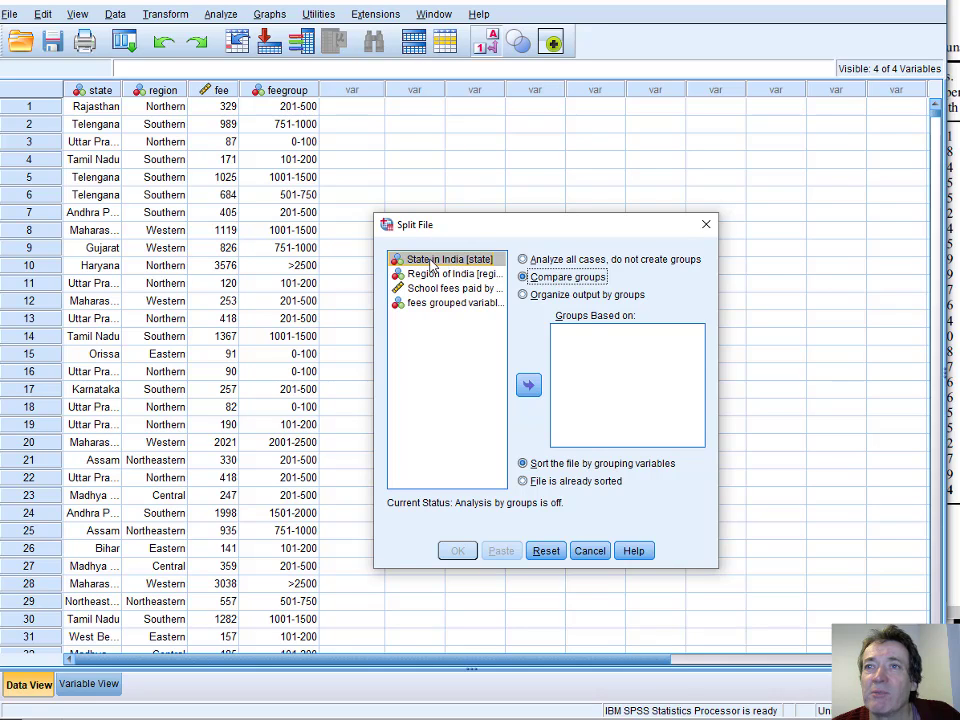
pyautogui.moveTo(432, 262); pyautogui.dragTo(602, 399)
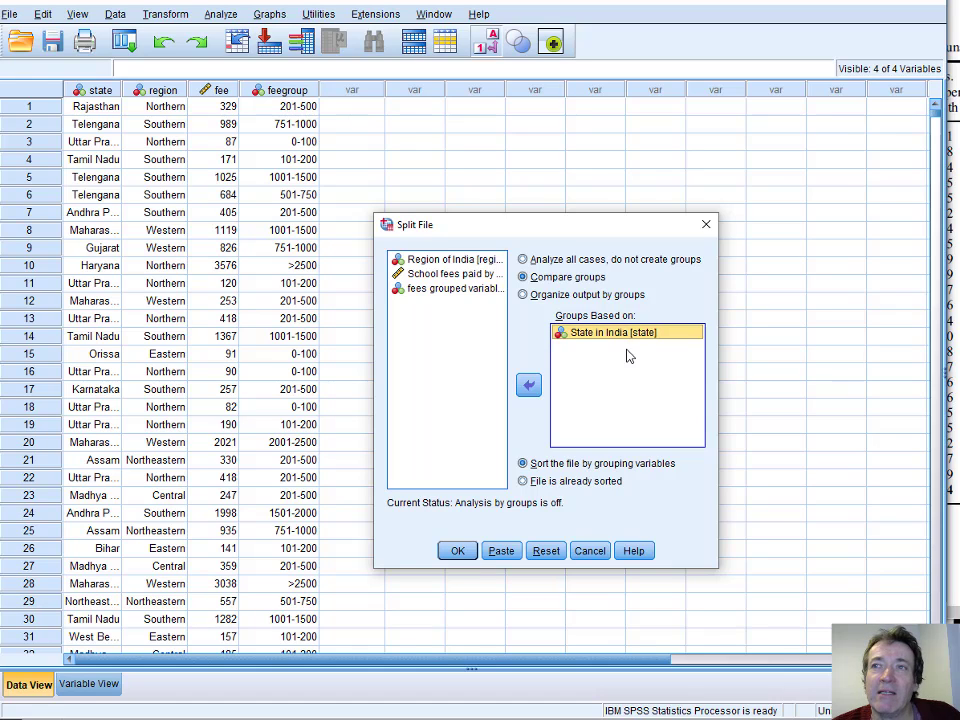
pyautogui.click(457, 551)
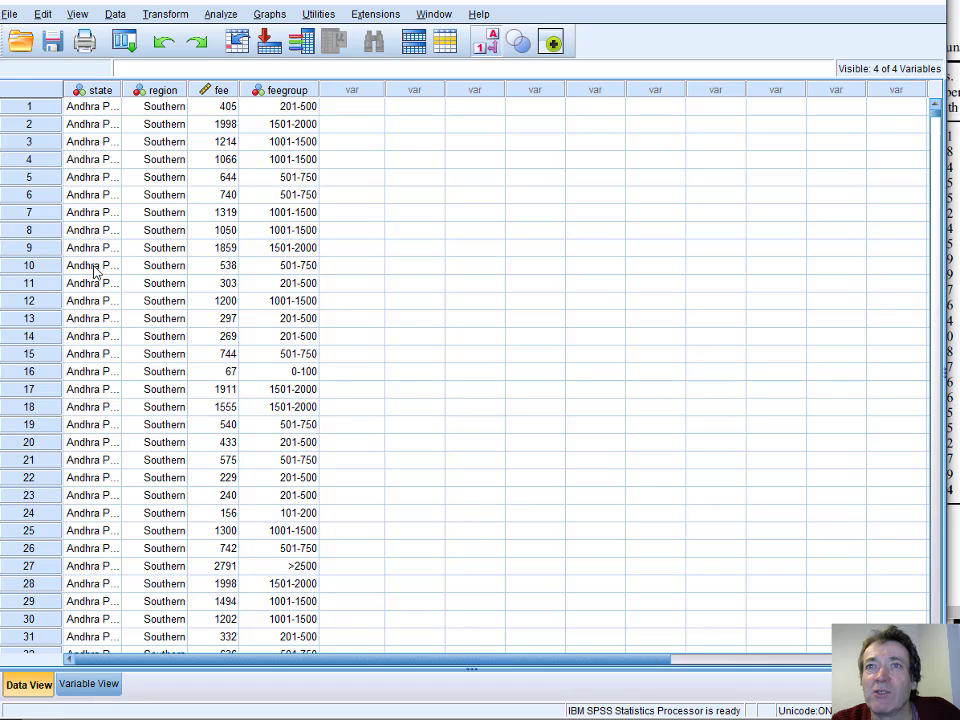
# Rerun Frequencies on the fees grouped variable with frequency tables displayed.
pyautogui.scroll(-8, 103, 290)
pyautogui.scroll(-20, 47, 473)
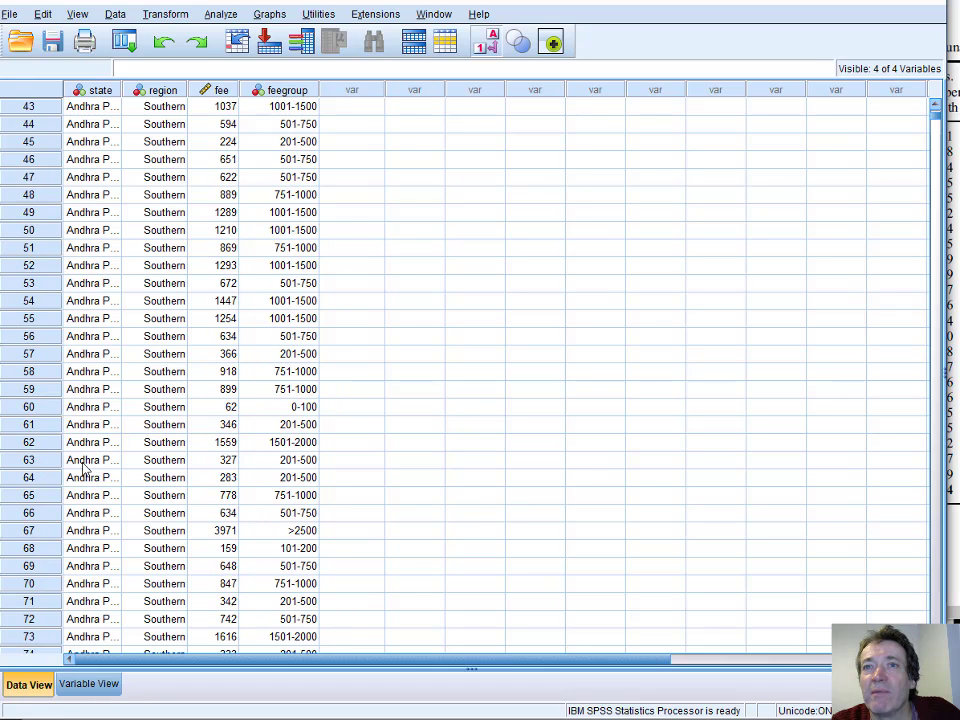
pyautogui.scroll(-8, 97, 470)
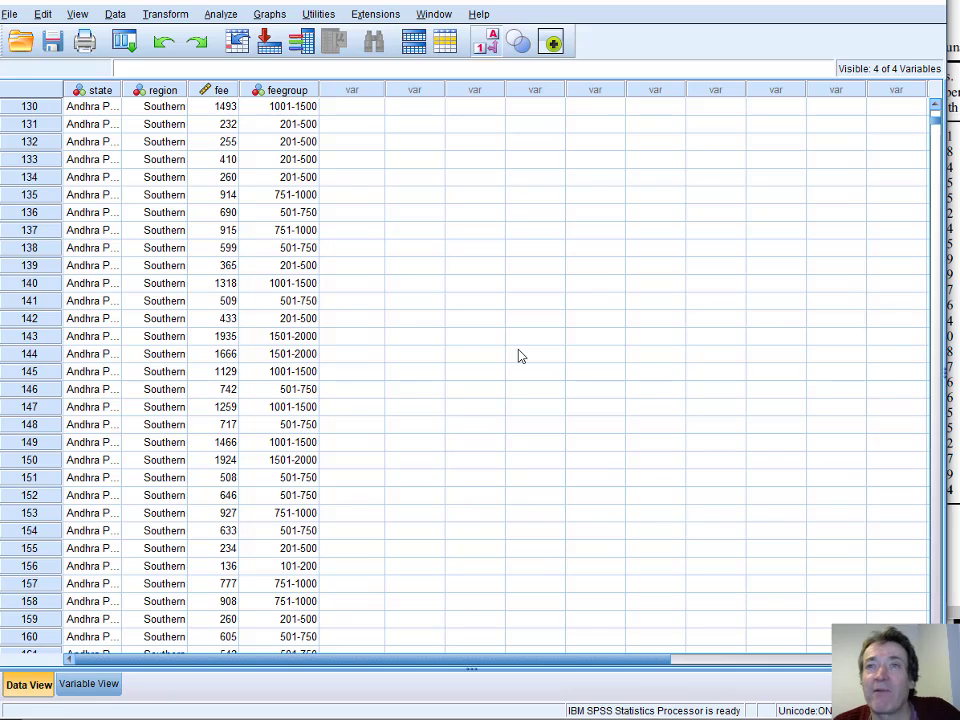
pyautogui.click(124, 42)
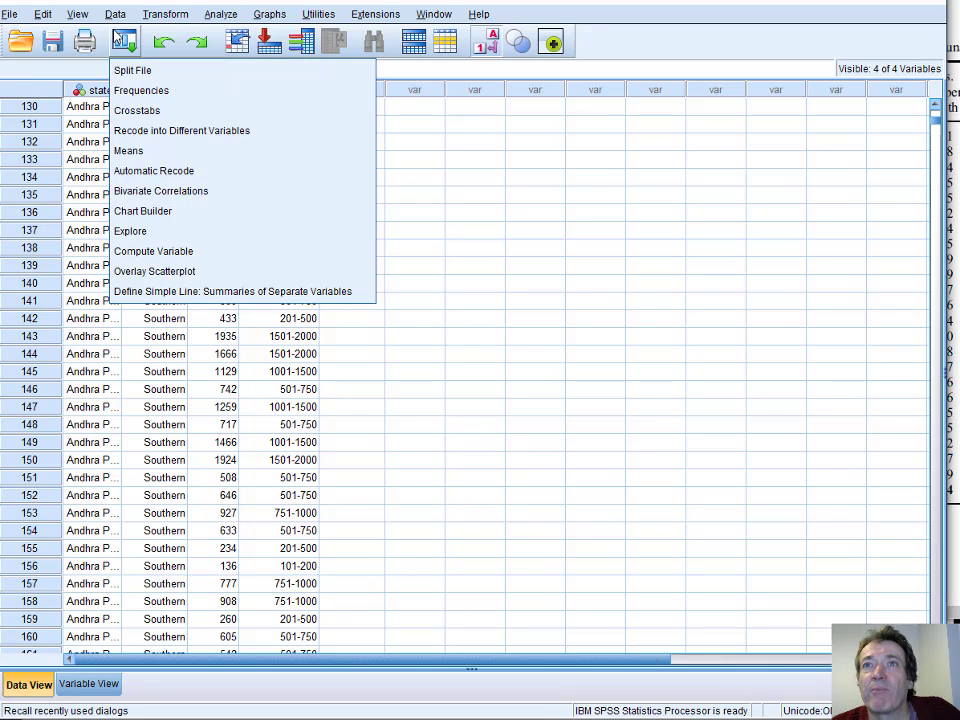
pyautogui.click(150, 92)
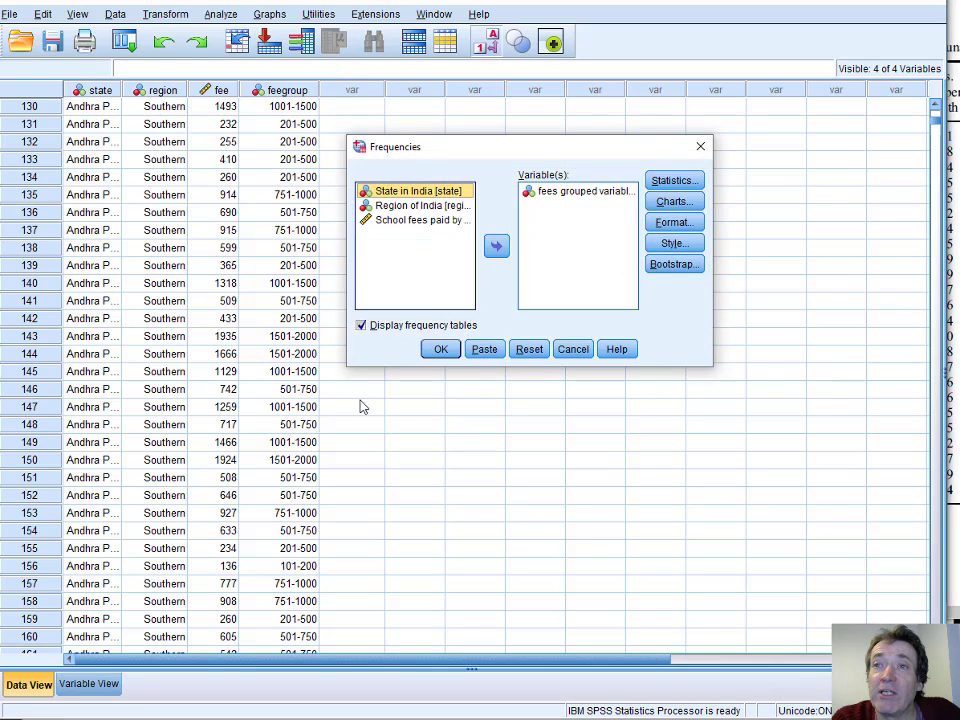
pyautogui.click(431, 350)
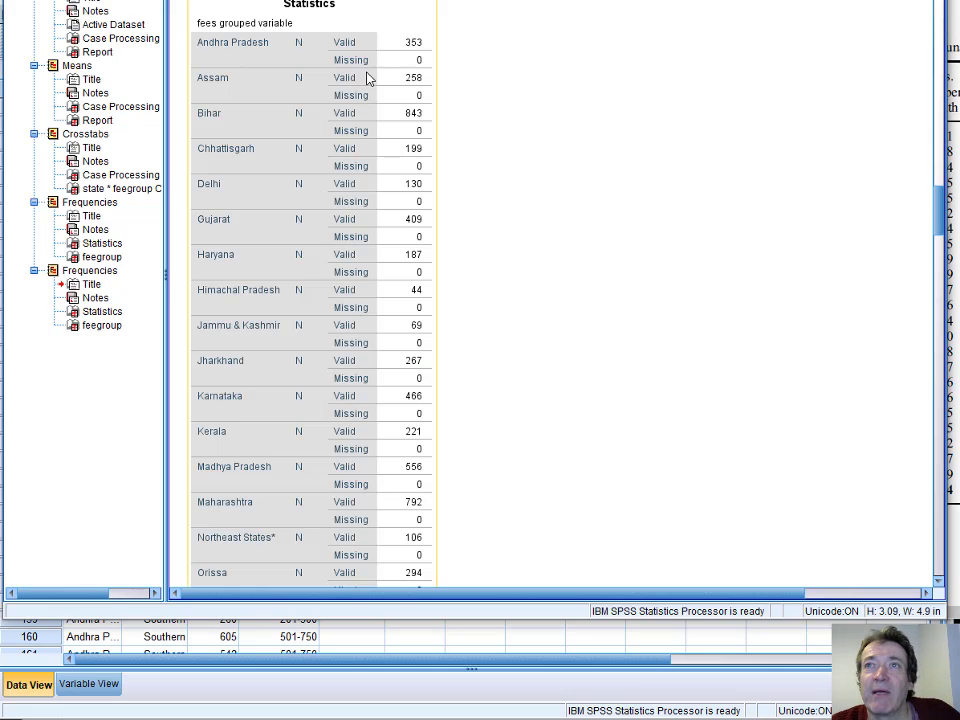
# Examine the Statistics table and the state-by-state frequency table of the fees grouped variable in the output.
pyautogui.scroll(-10, 330, 135)
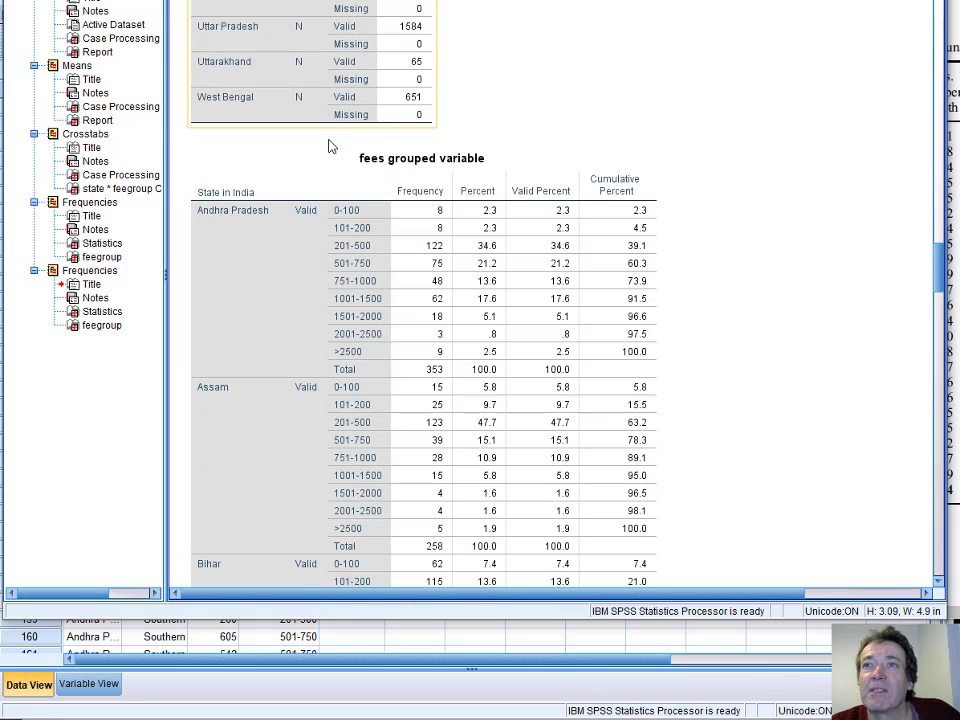
pyautogui.click(317, 208)
pyautogui.scroll(-2, 300, 200)
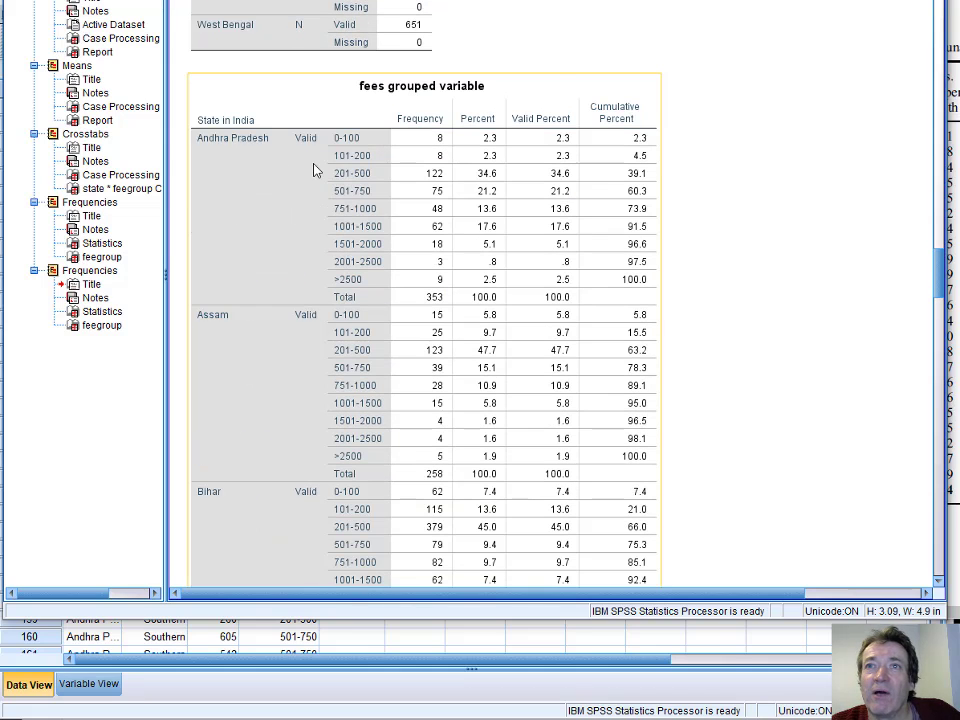
pyautogui.scroll(-10, 313, 171)
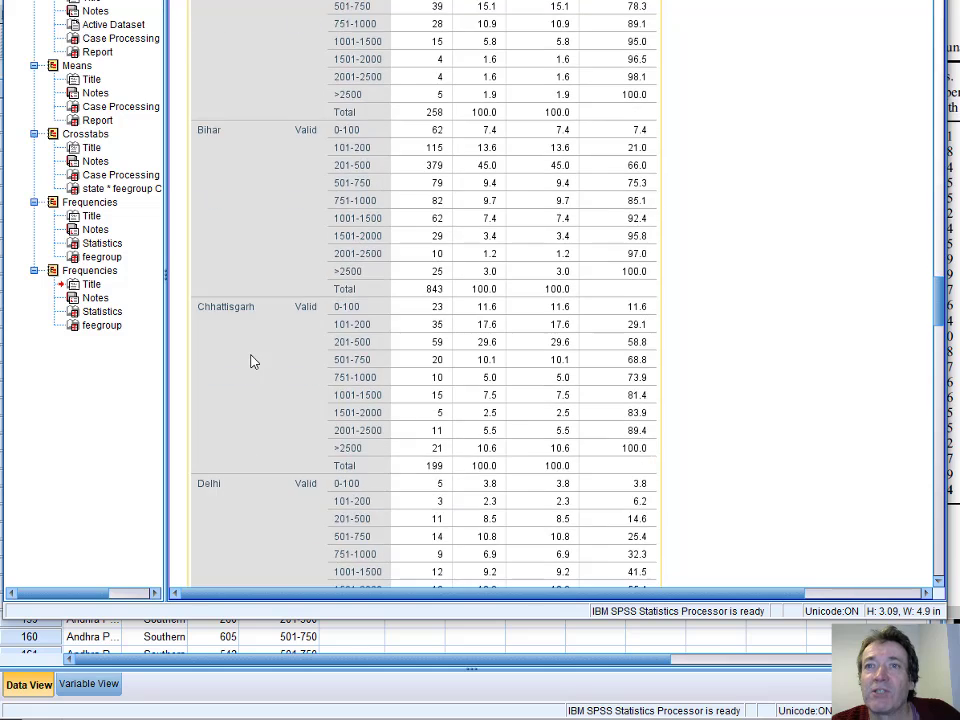
pyautogui.scroll(-4, 252, 363)
pyautogui.scroll(15, 480, 283)
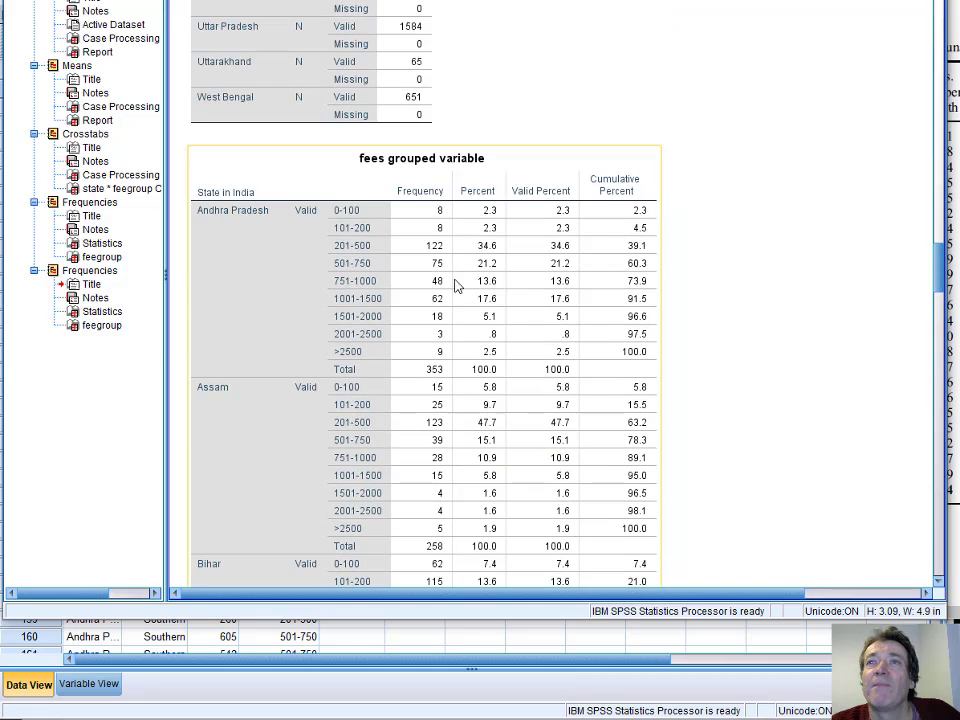
pyautogui.scroll(6, 381, 354)
pyautogui.scroll(-6, 381, 242)
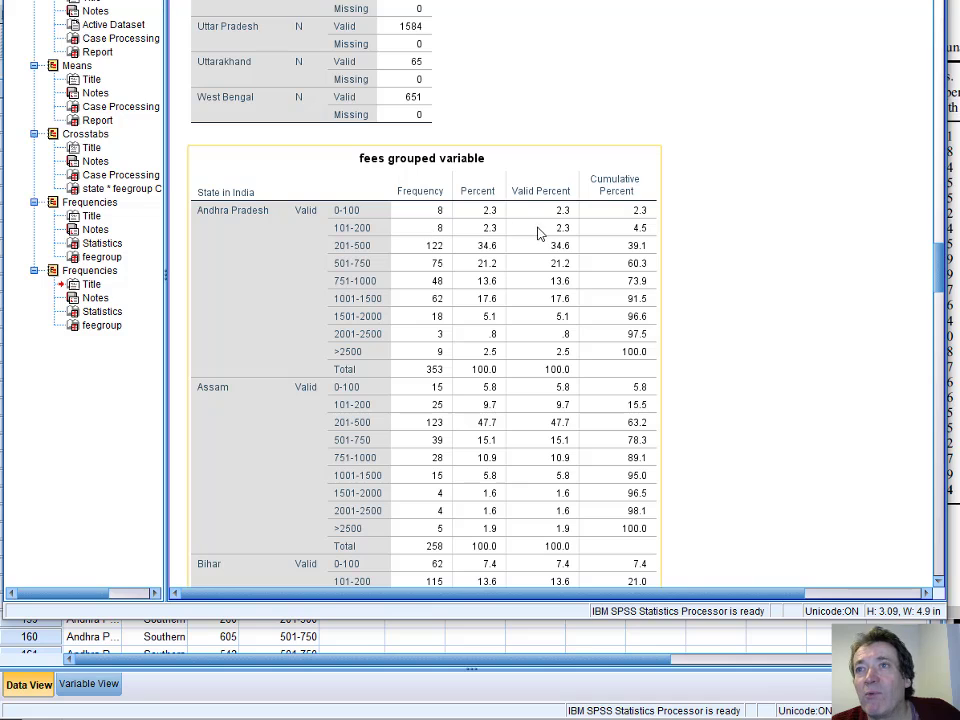
pyautogui.scroll(-3, 450, 300)
pyautogui.scroll(-3, 430, 390)
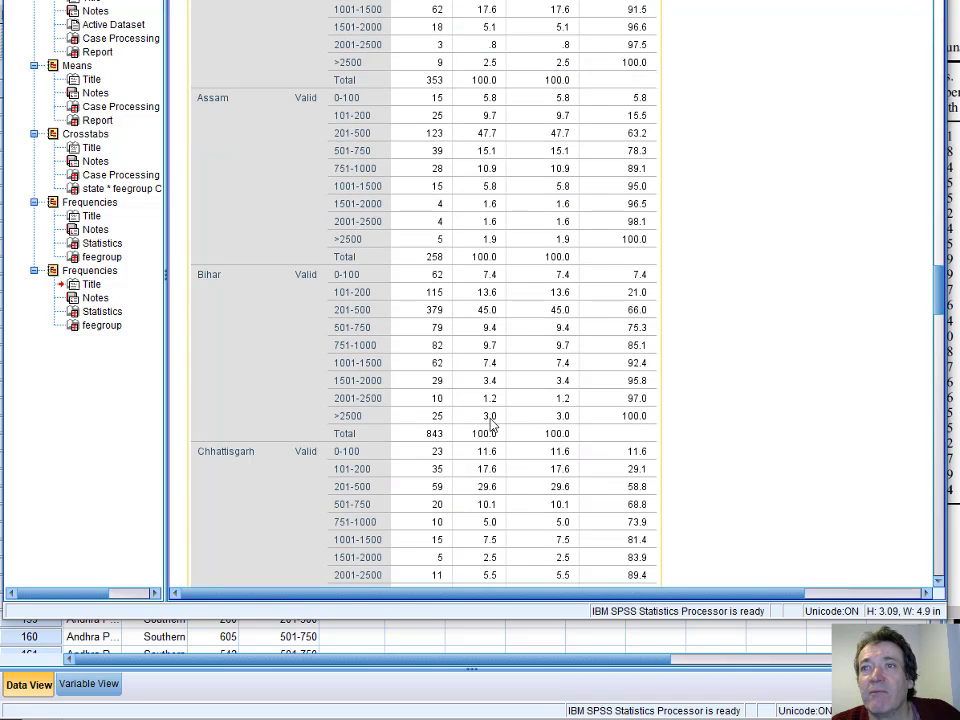
pyautogui.scroll(6, 432, 312)
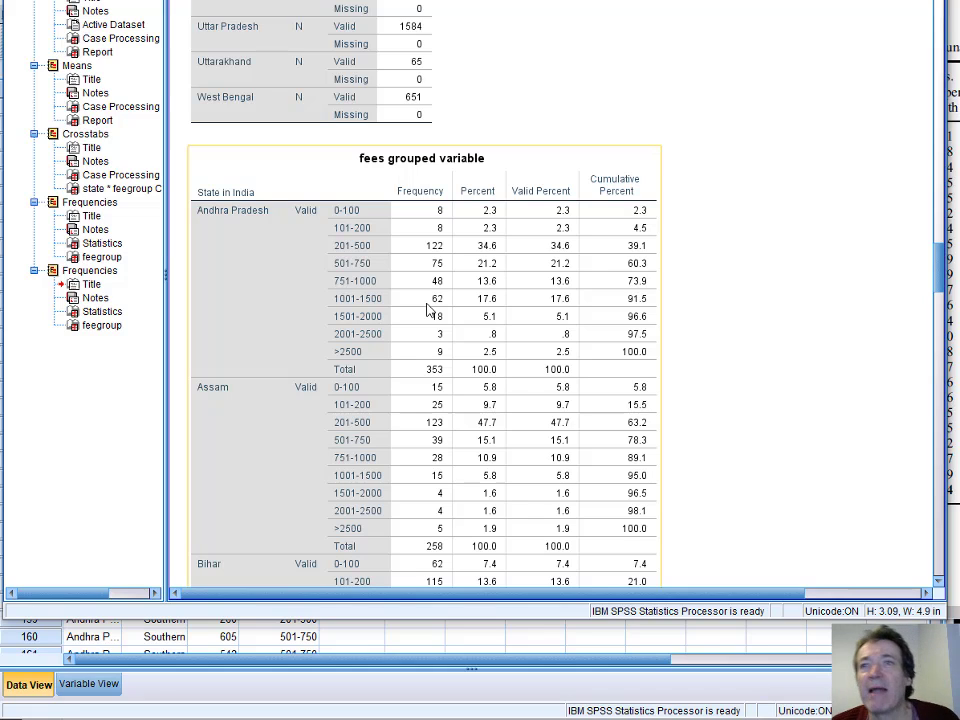
# Open the state-by-state fees table for editing and pivot the fees grouped variable from Row to Column below Statistics.
pyautogui.click(478, 332)
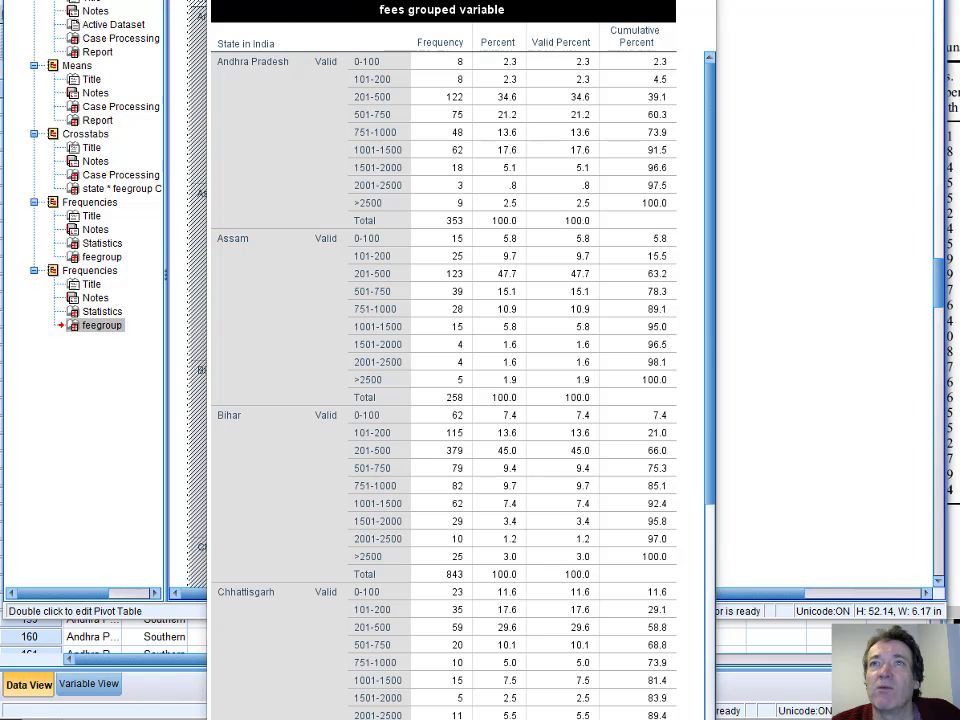
pyautogui.moveTo(135, 461); pyautogui.dragTo(490, 180)
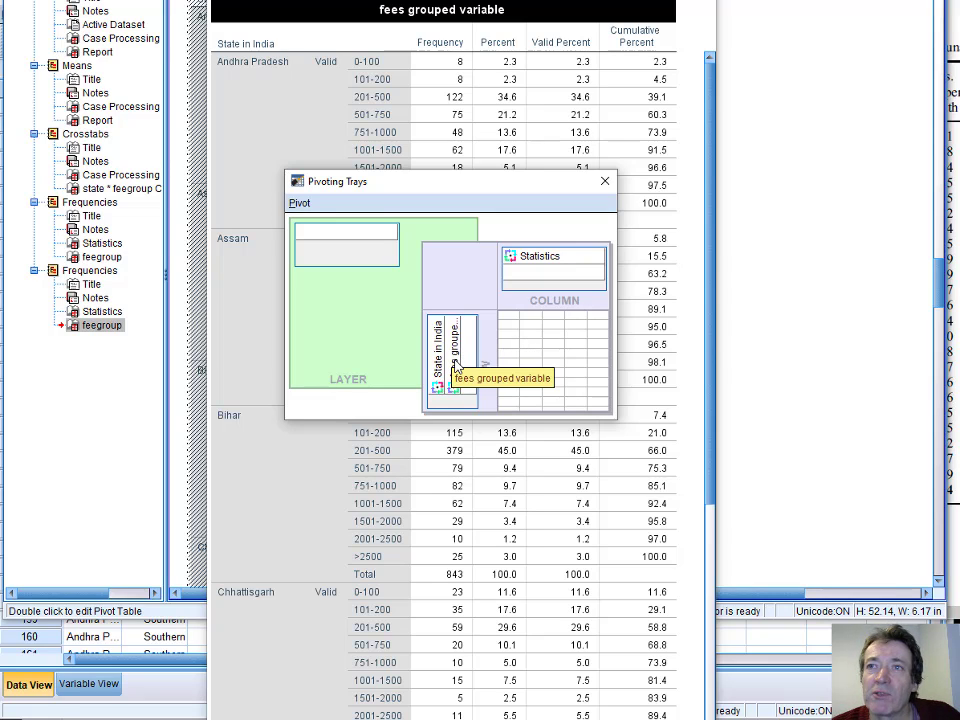
pyautogui.moveTo(455, 368); pyautogui.dragTo(545, 282)
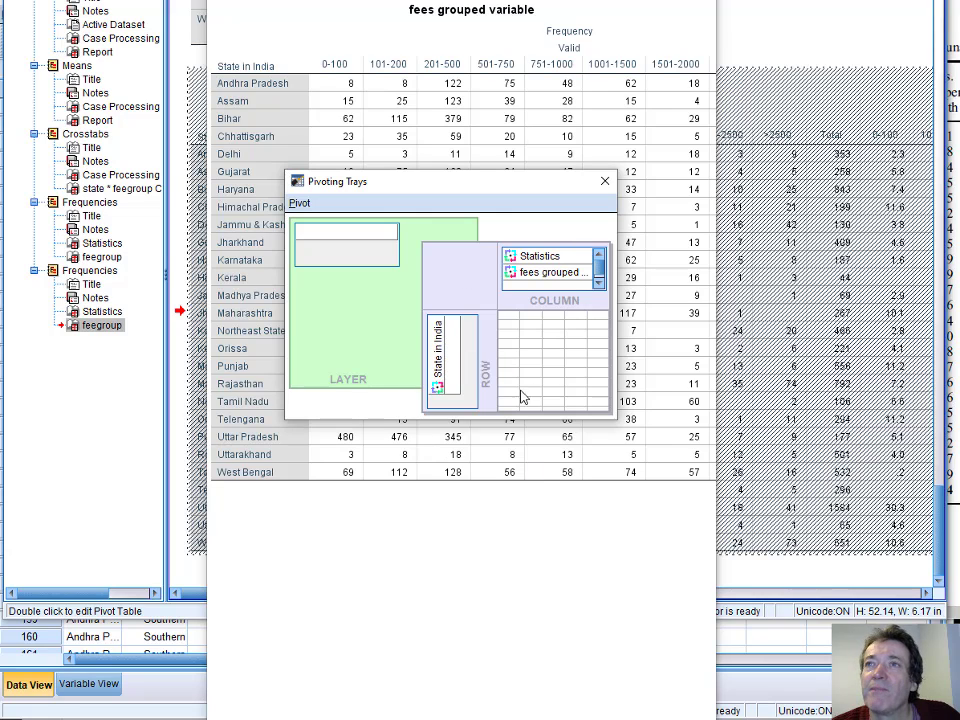
pyautogui.click(604, 181)
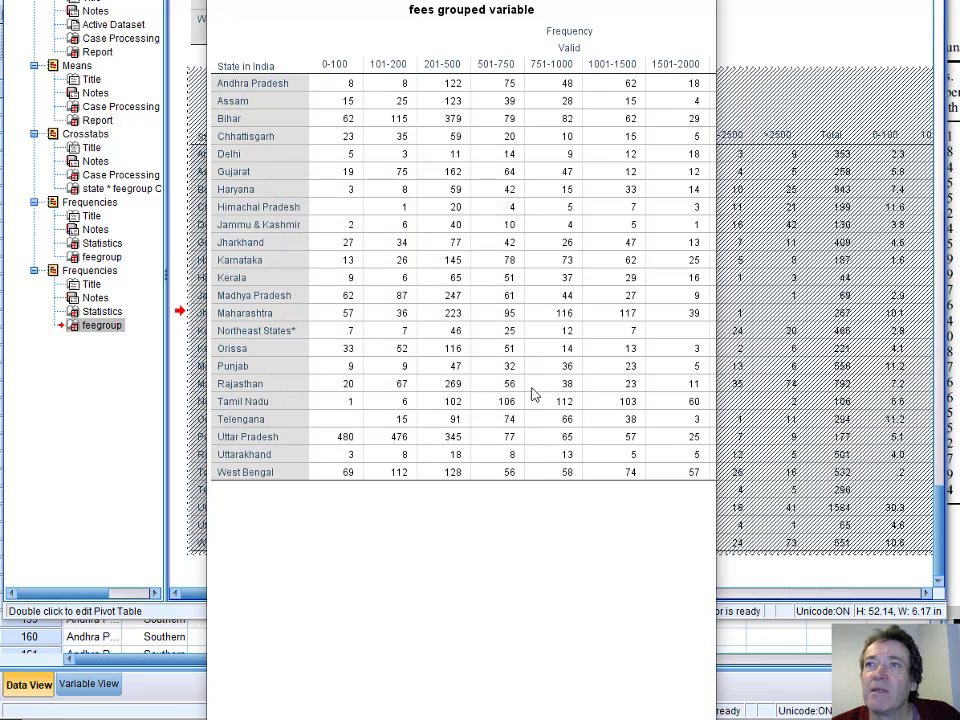
# Reposition and widen the pivot table window, and review the columns from Frequency through Cumulative Percent.
pyautogui.moveTo(462, 0); pyautogui.dragTo(339, 0)
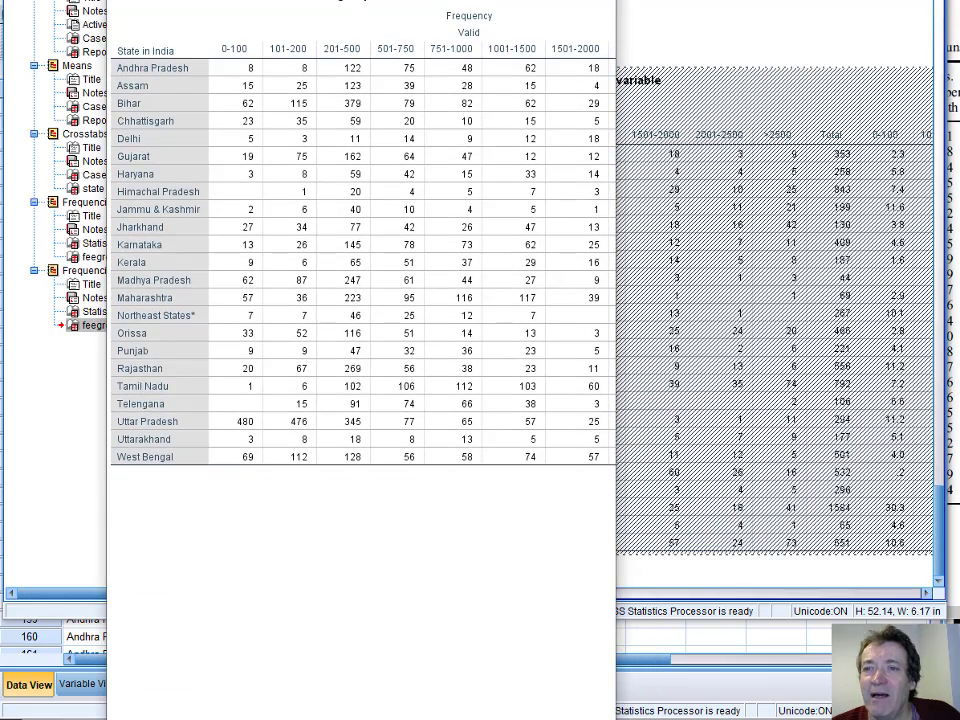
pyautogui.moveTo(387, 706); pyautogui.dragTo(377, 476)
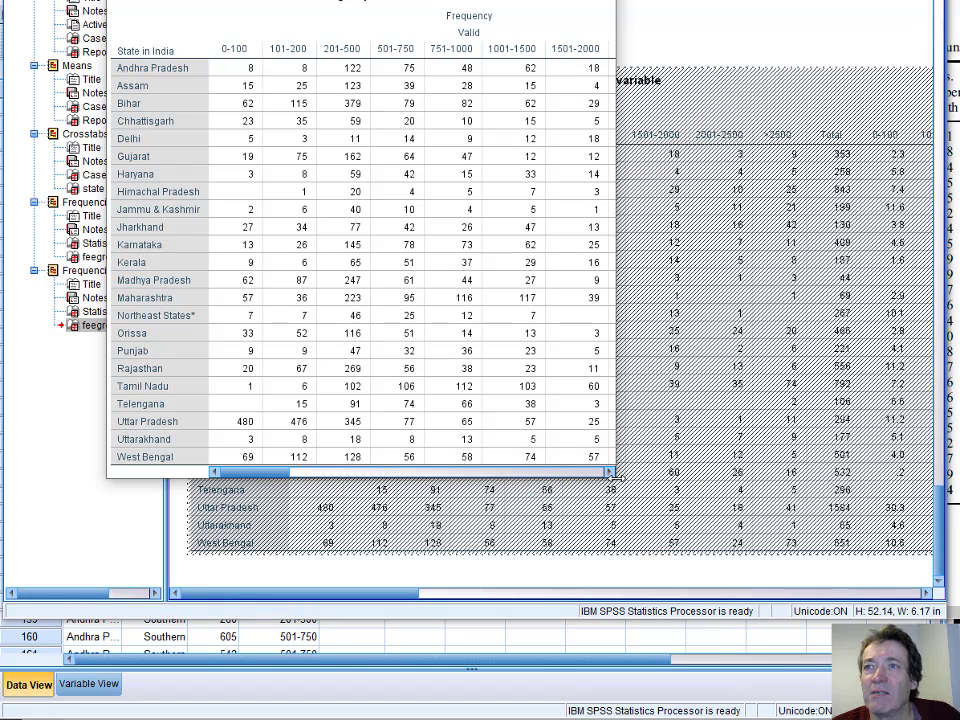
pyautogui.moveTo(610, 478); pyautogui.dragTo(958, 462)
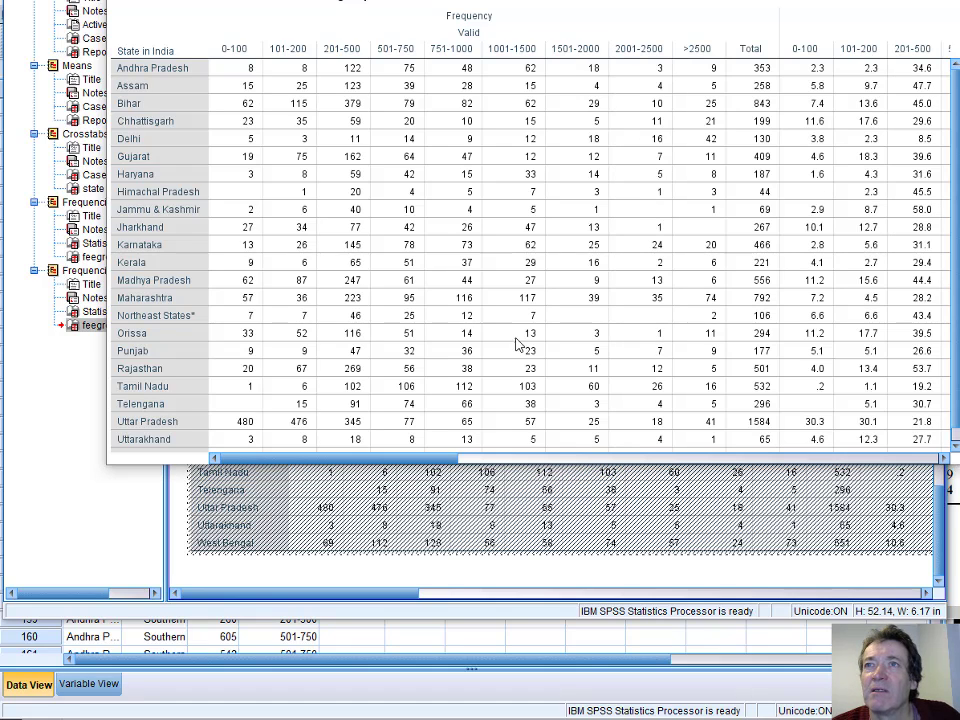
pyautogui.moveTo(408, 0); pyautogui.dragTo(306, 30)
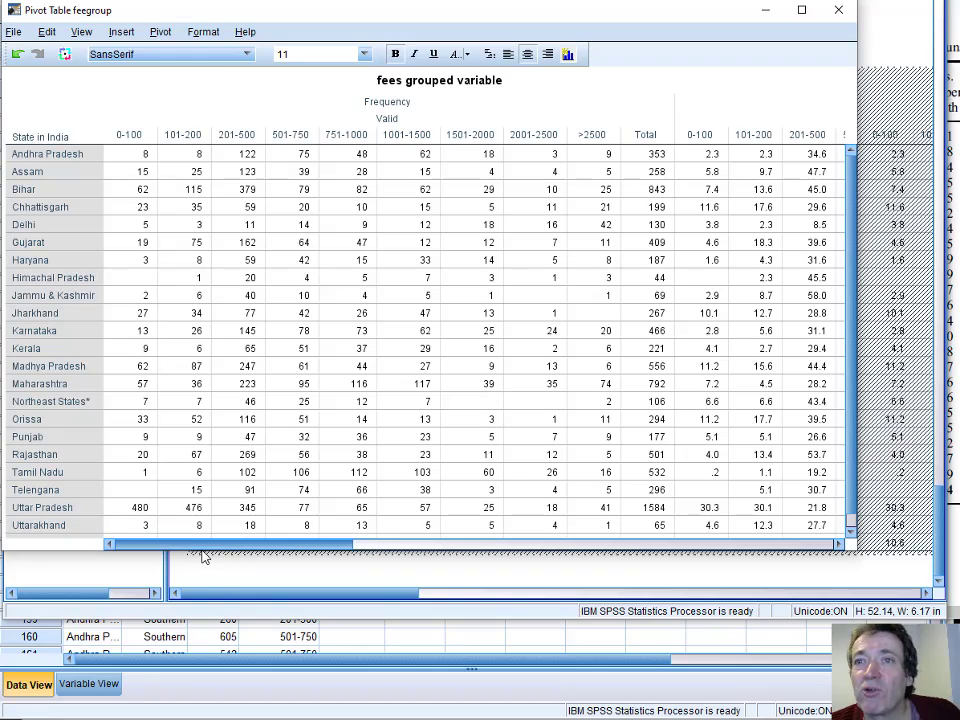
pyautogui.moveTo(199, 545); pyautogui.dragTo(688, 555)
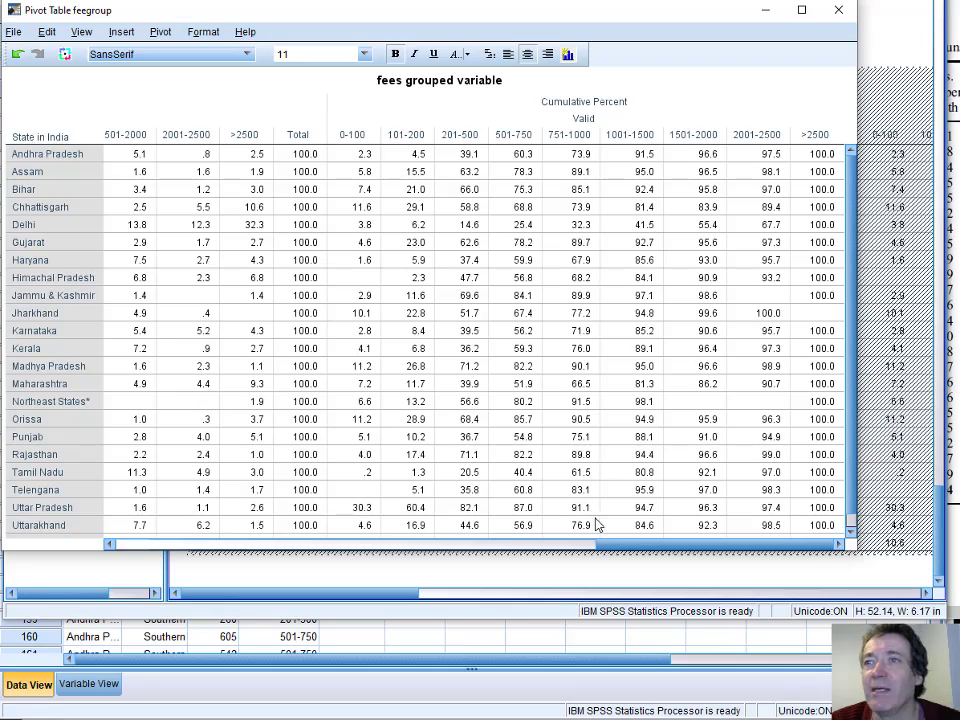
pyautogui.moveTo(631, 549); pyautogui.dragTo(135, 557)
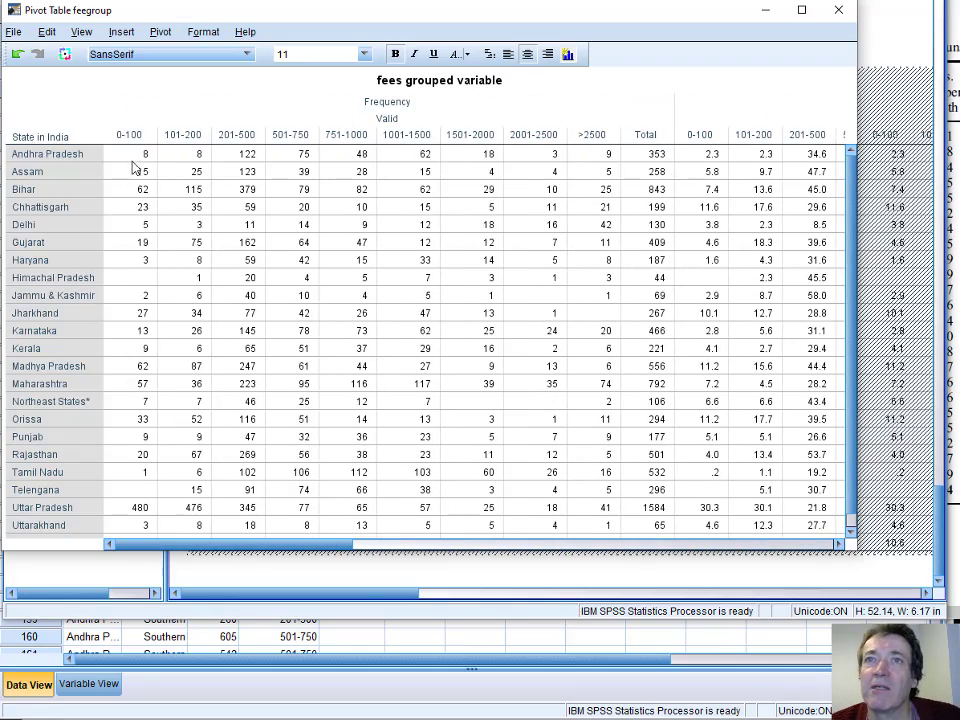
# Delete the Frequency columns 0-100 through 751-1000 for all states, including West Bengal.
pyautogui.moveTo(131, 158); pyautogui.dragTo(364, 529)
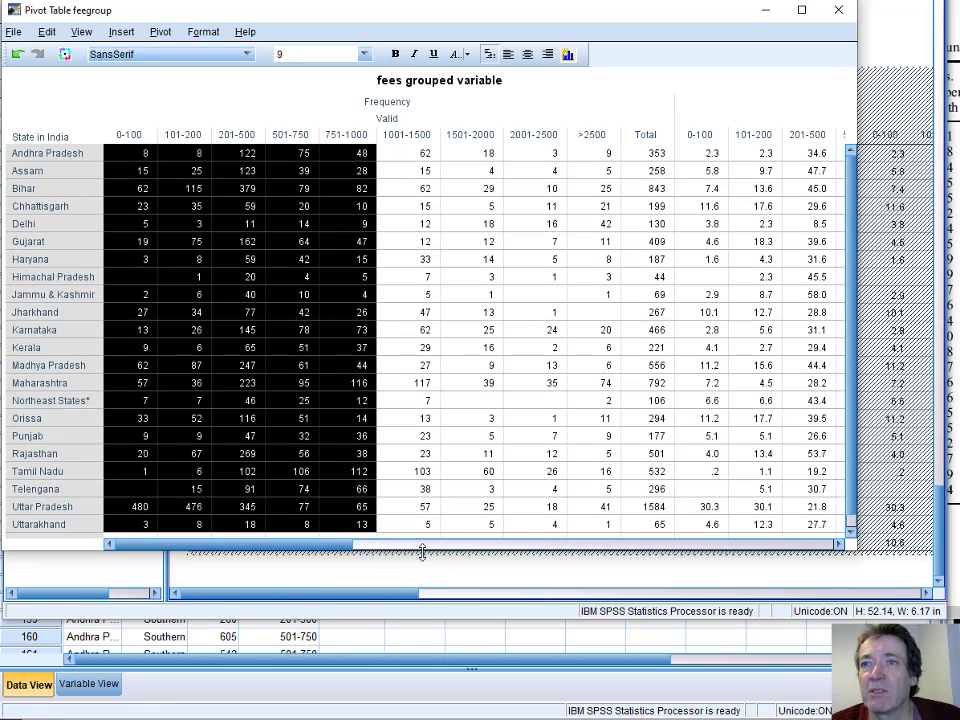
pyautogui.moveTo(422, 564); pyautogui.dragTo(428, 628)
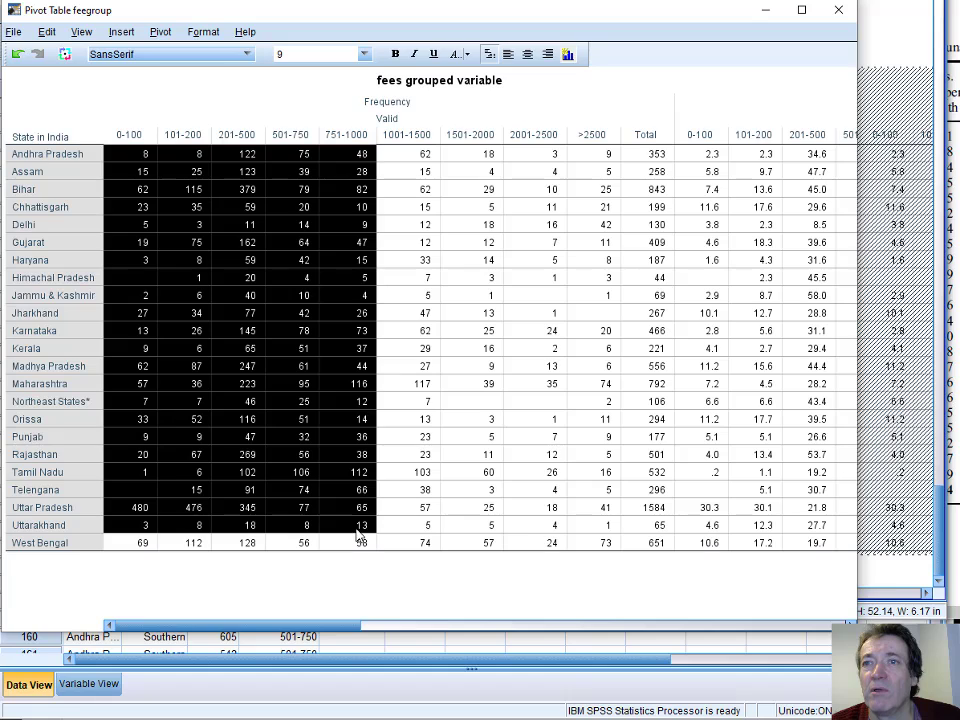
pyautogui.keyDown('shift'); pyautogui.click(362, 545); pyautogui.keyUp('shift')
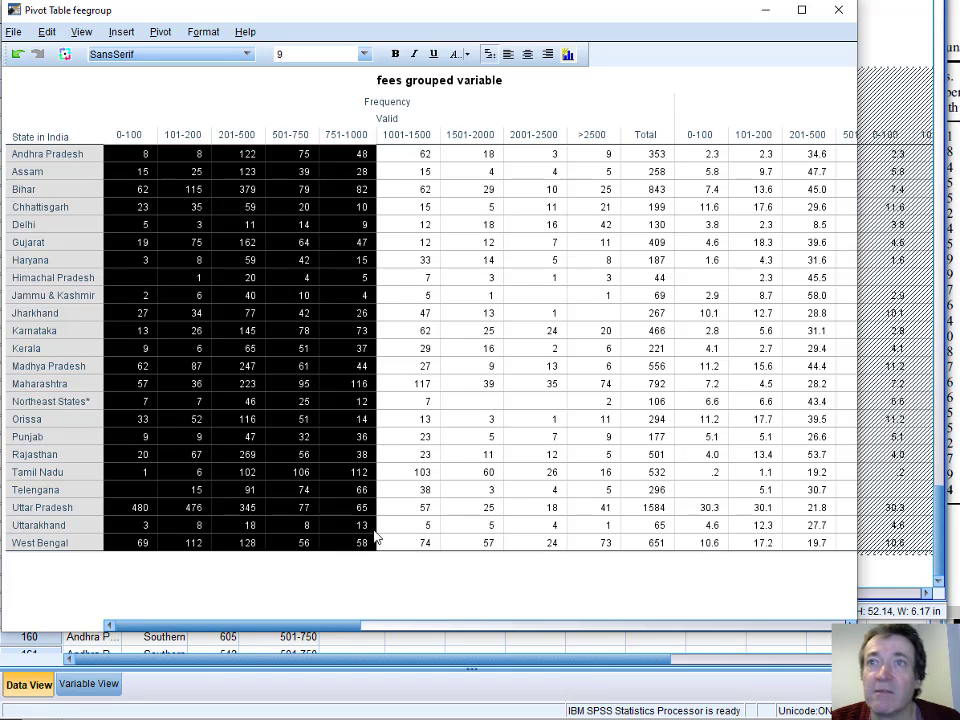
pyautogui.press('Delete')
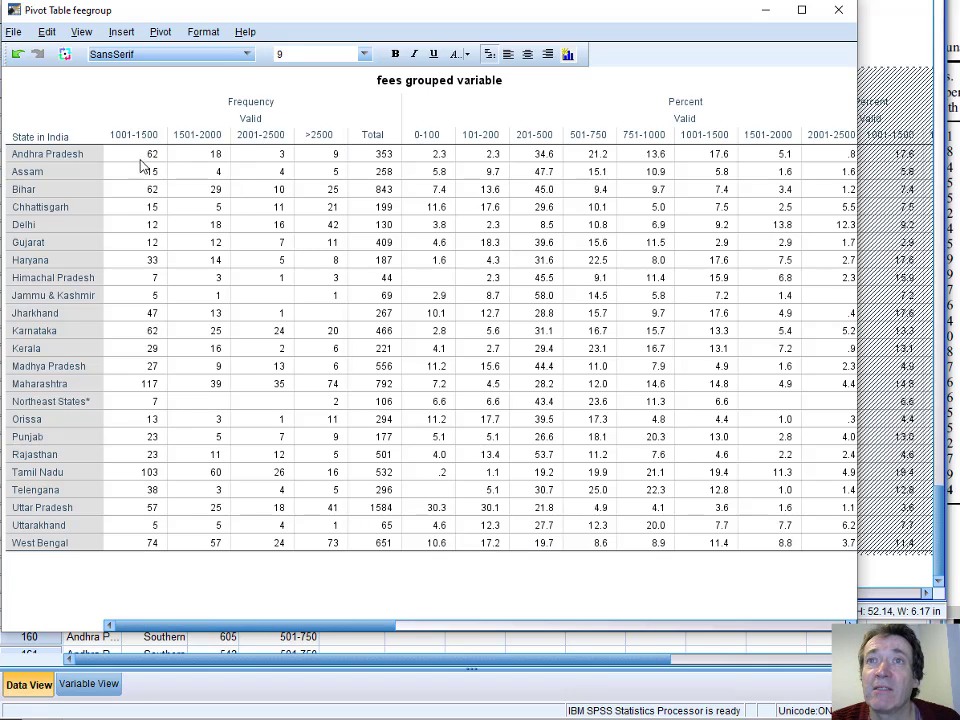
# Delete the remaining Frequency columns 1001-1500 through Total, and all Percent and Valid Percent columns, for every state.
pyautogui.moveTo(142, 166); pyautogui.dragTo(505, 556)
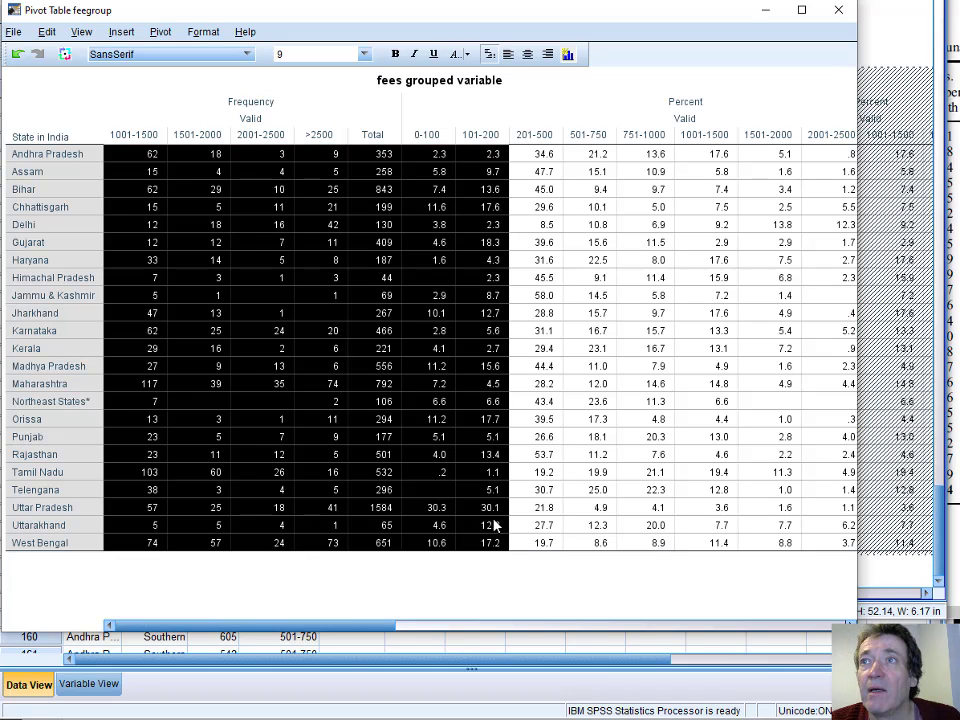
pyautogui.press('Delete')
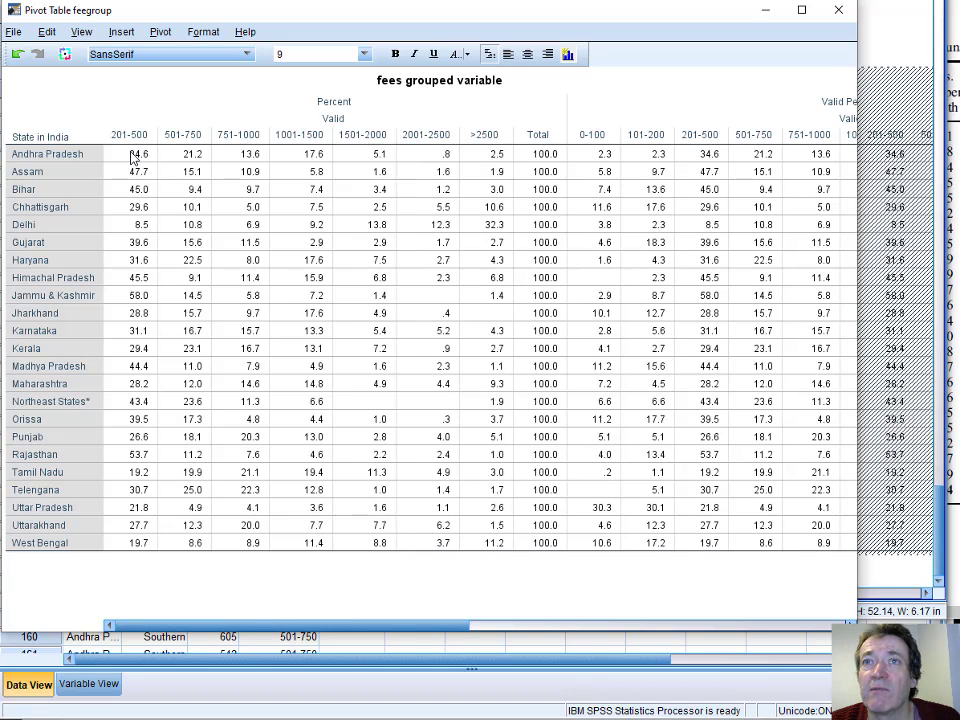
pyautogui.moveTo(133, 158); pyautogui.dragTo(632, 566)
pyautogui.press('Delete')
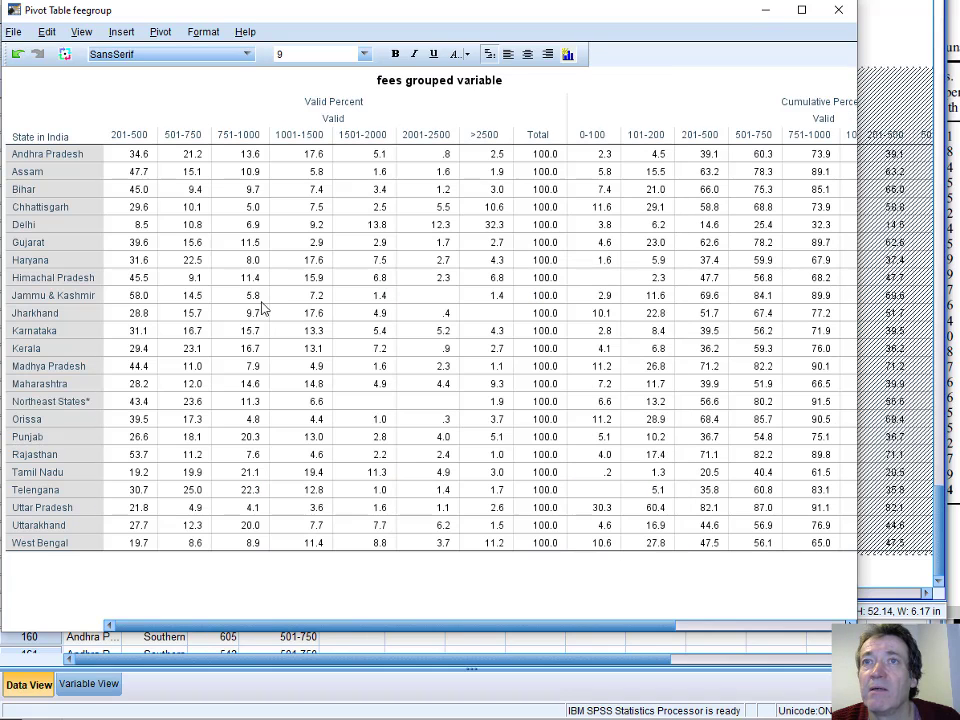
pyautogui.moveTo(140, 158); pyautogui.dragTo(520, 541)
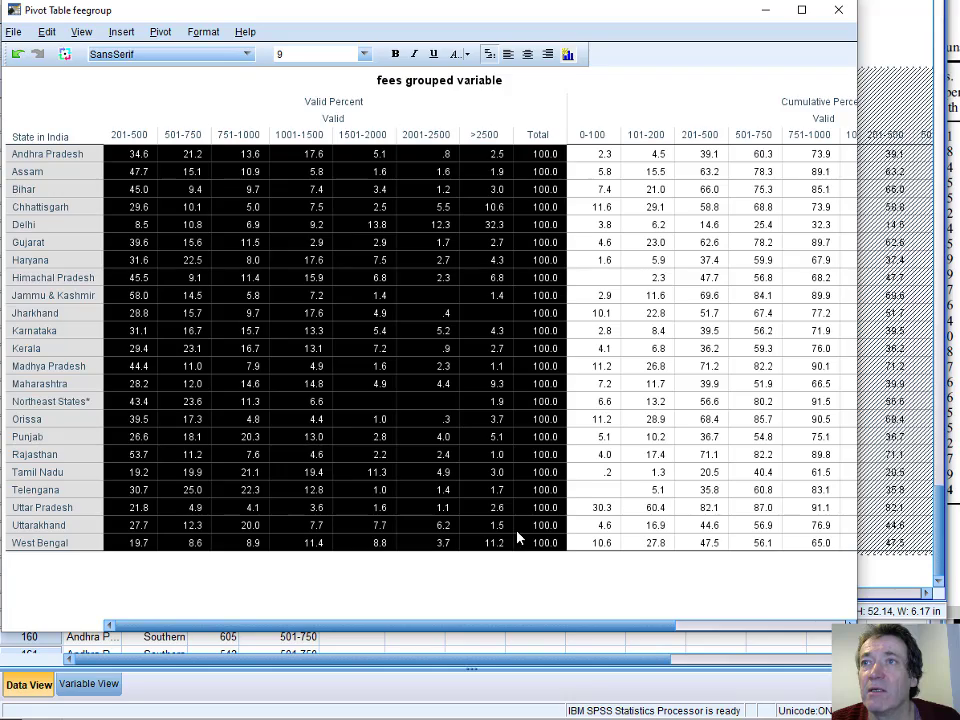
pyautogui.press('Delete')
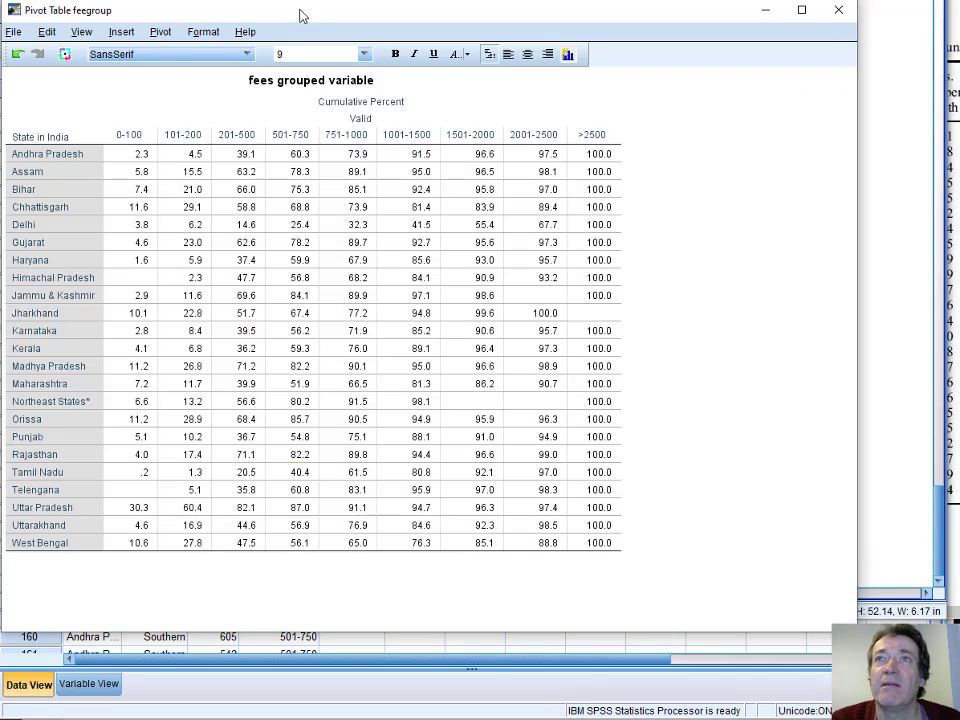
# Narrow the pivot table window and place it beside the article's Table 6 to compare the cumulative percentages by state.
pyautogui.moveTo(300, 15); pyautogui.dragTo(392, 7)
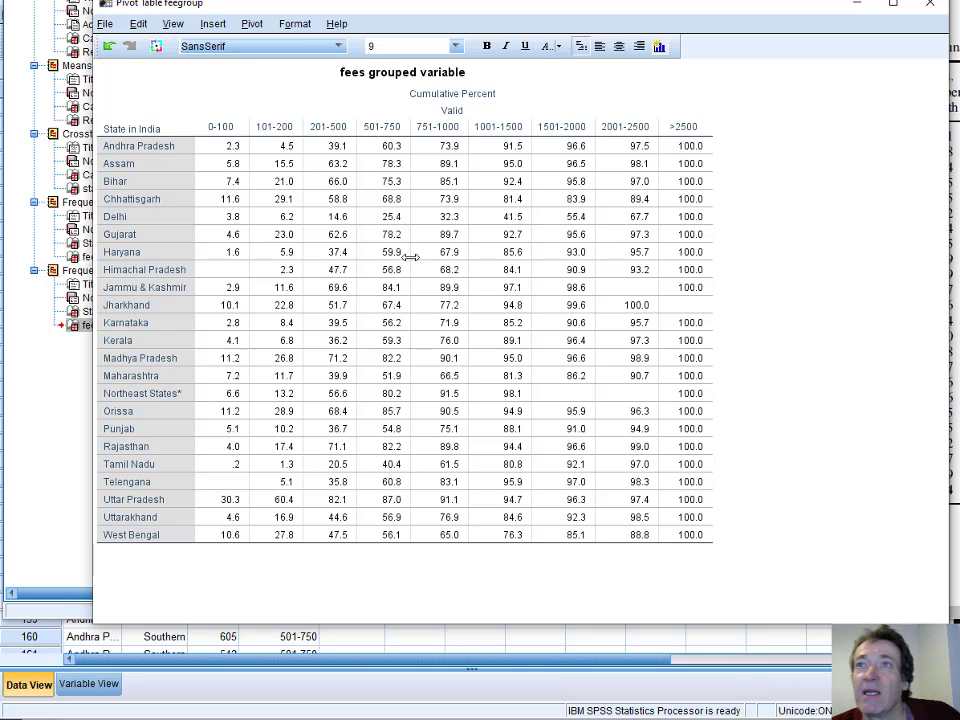
pyautogui.moveTo(537, 17); pyautogui.dragTo(446, 15)
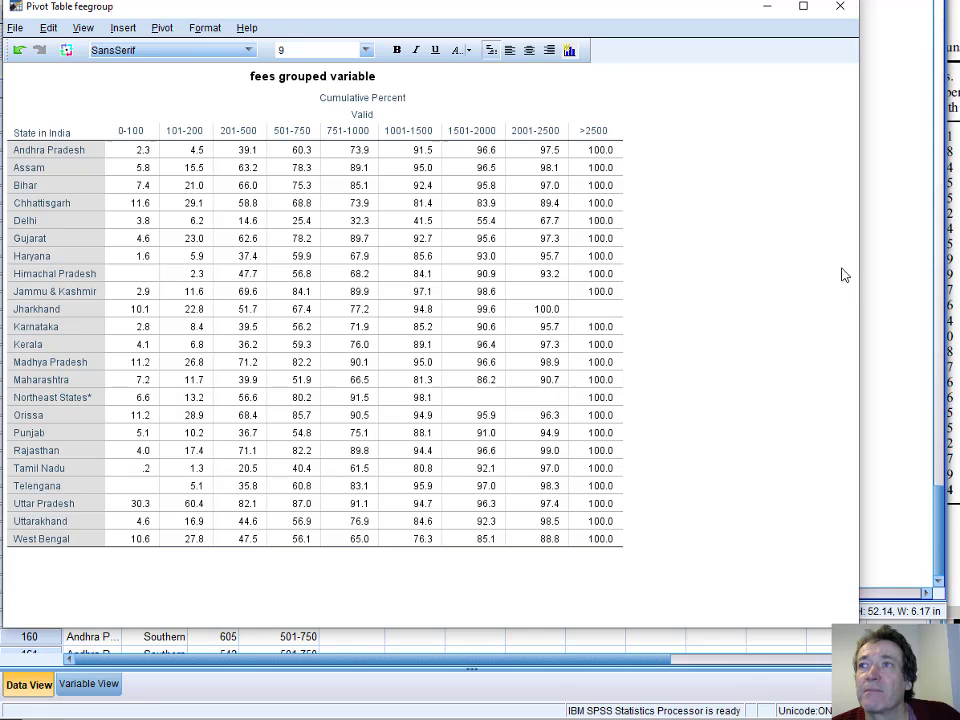
pyautogui.moveTo(862, 275); pyautogui.dragTo(546, 280)
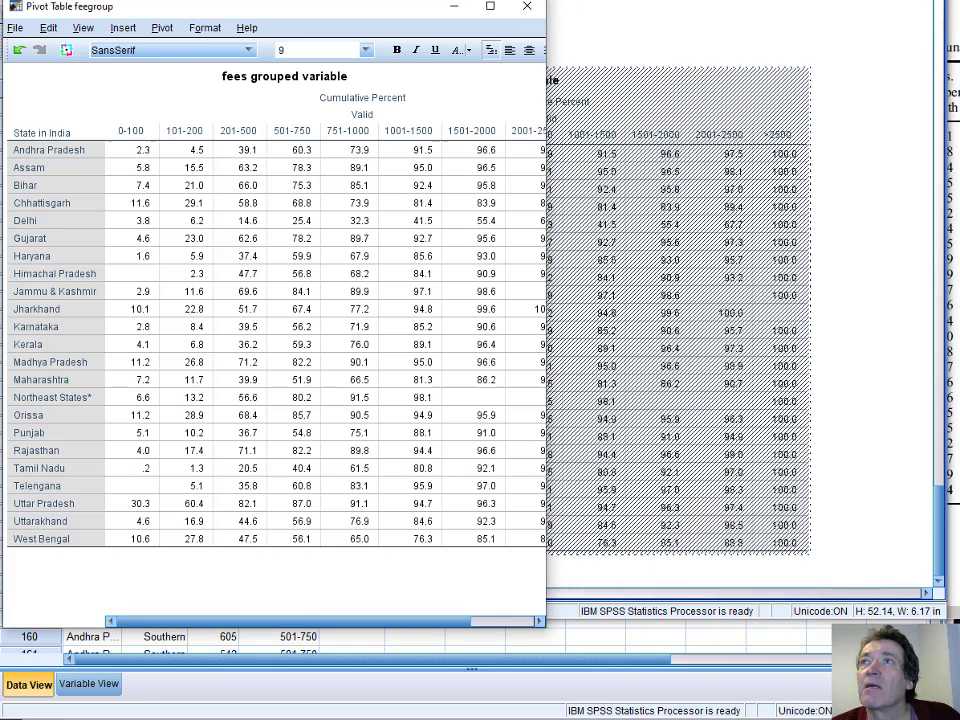
pyautogui.click(953, 290)
pyautogui.moveTo(750, 2); pyautogui.dragTo(716, 23)
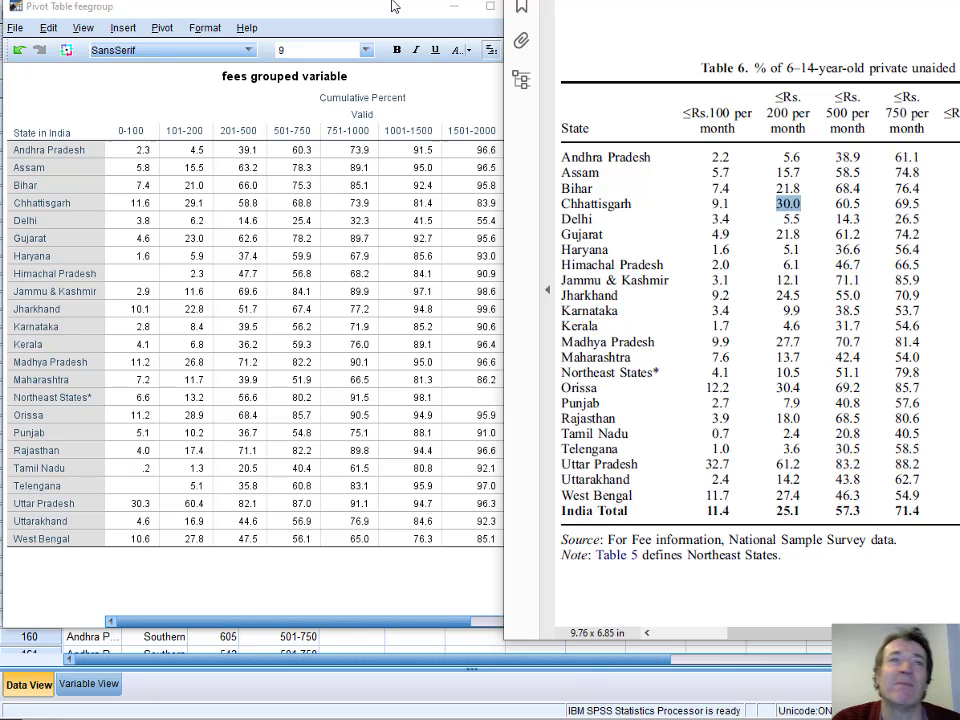
# Check steps S 8 to S 10 in the worksheet document, and bring the pivot table window back in front of it.
pyautogui.hotkey('alt', 'Tab')
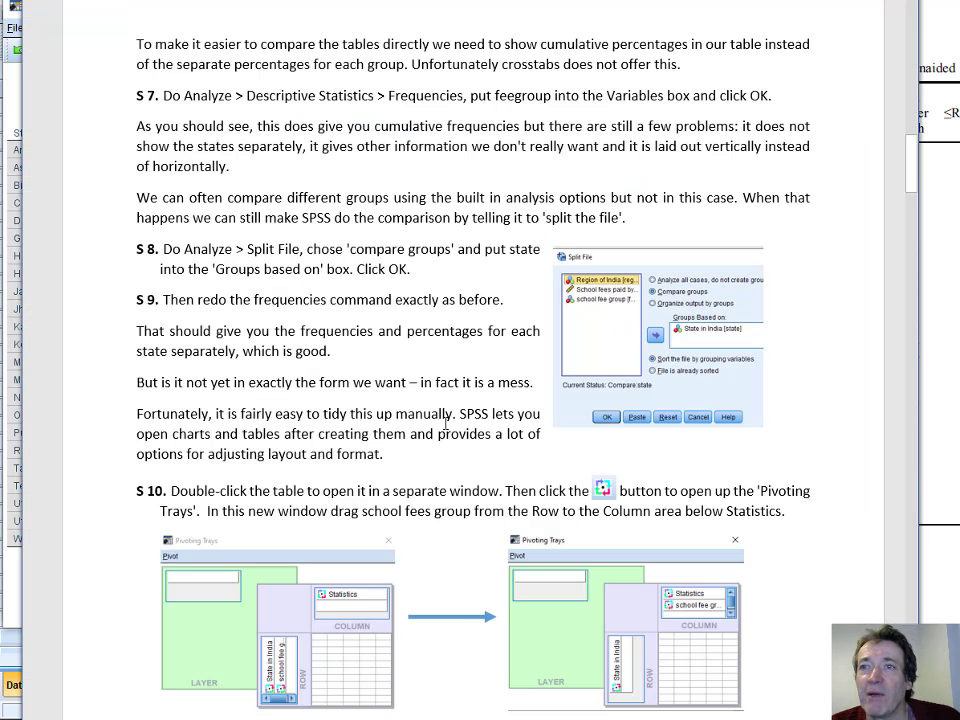
pyautogui.scroll(-3, 358, 531)
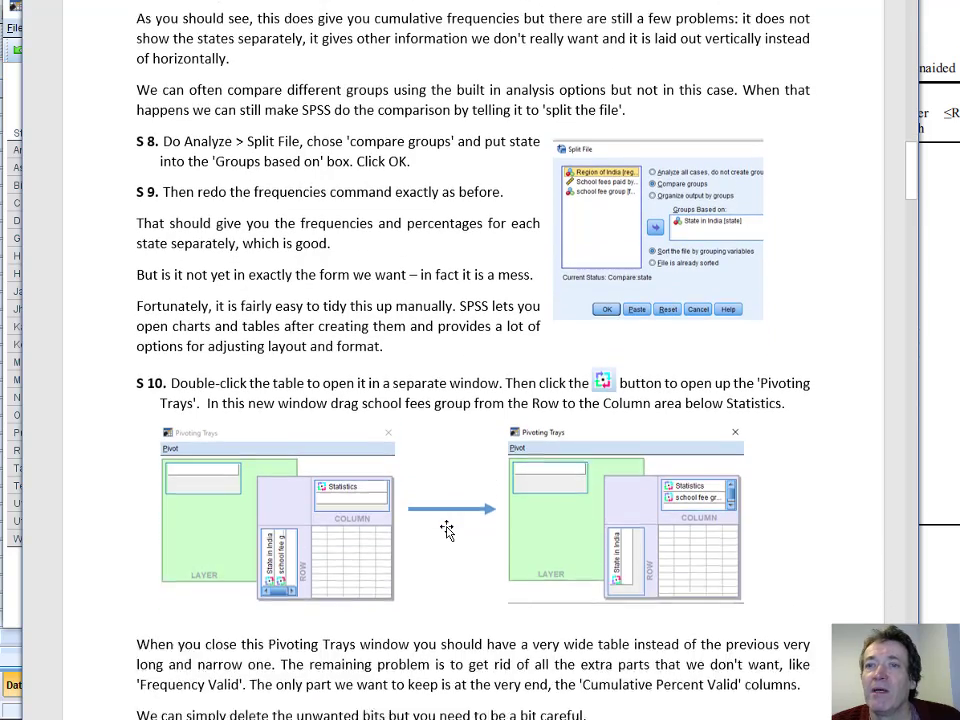
pyautogui.scroll(1, 447, 530)
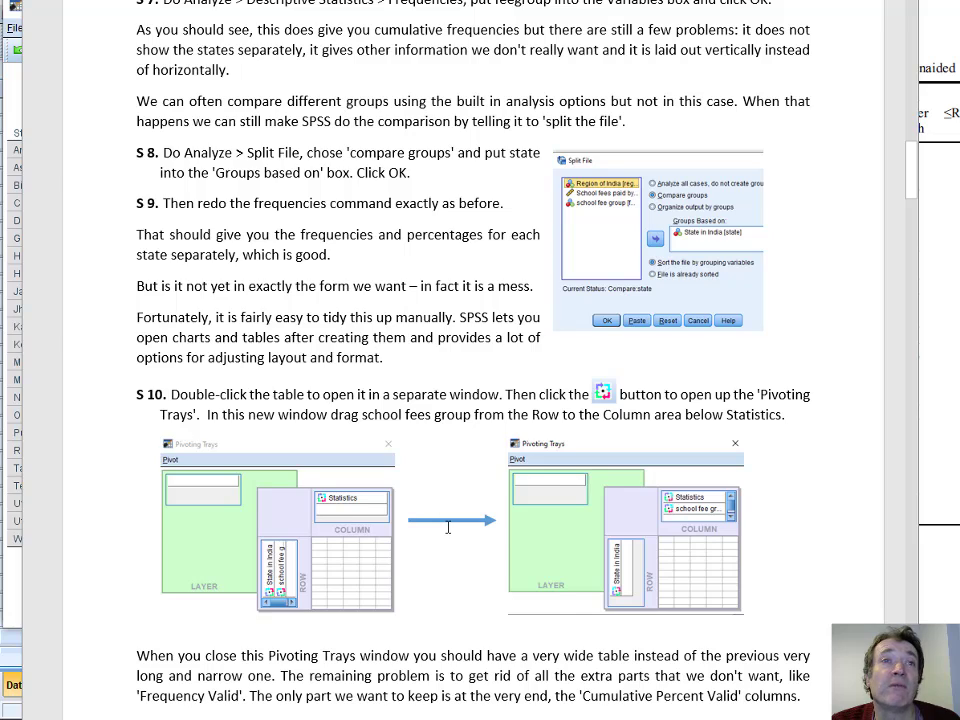
pyautogui.hotkey('alt', 'Tab')
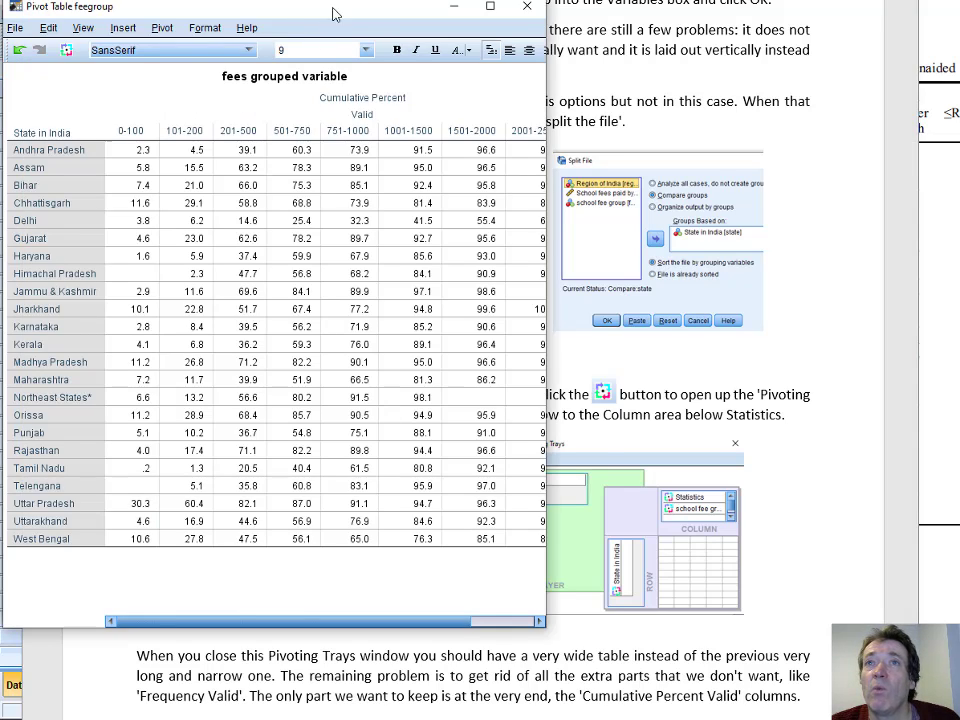
pyautogui.moveTo(335, 14); pyautogui.dragTo(512, 26)
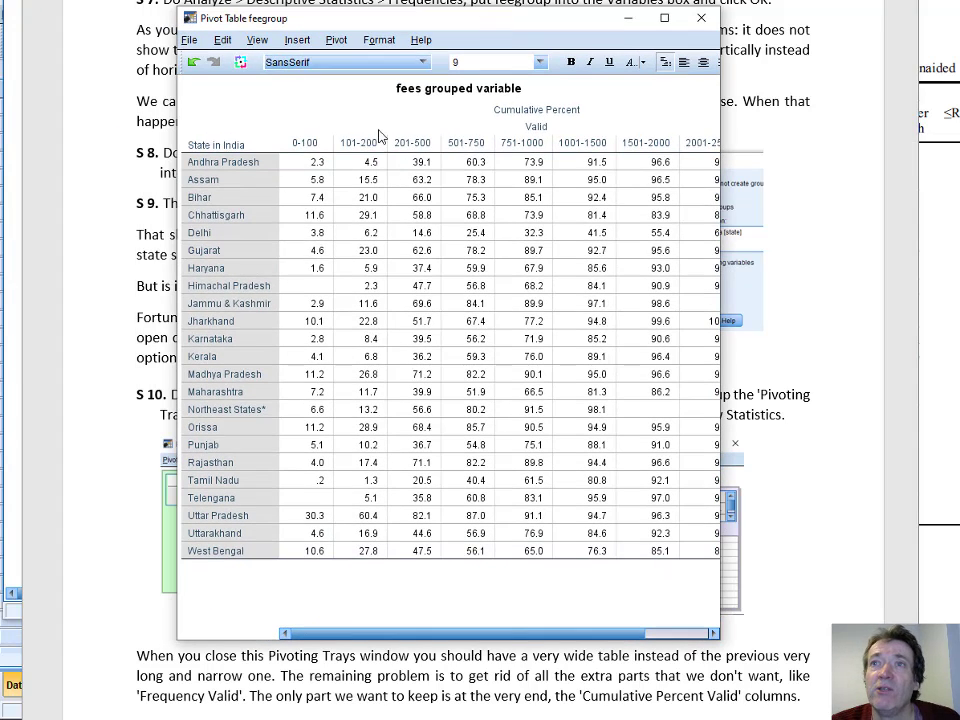
# Examine the Pivot, View and Insert options that the table editor offers with the Andhra Pradesh row label open for editing.
pyautogui.doubleClick(268, 163)
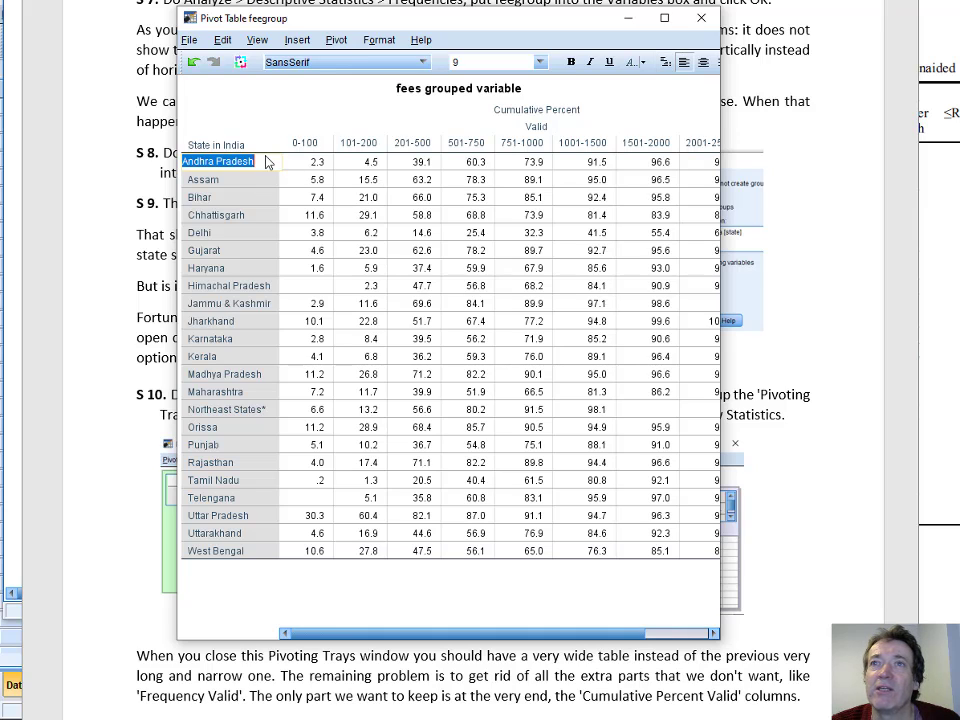
pyautogui.click(193, 41)
pyautogui.click(193, 41)
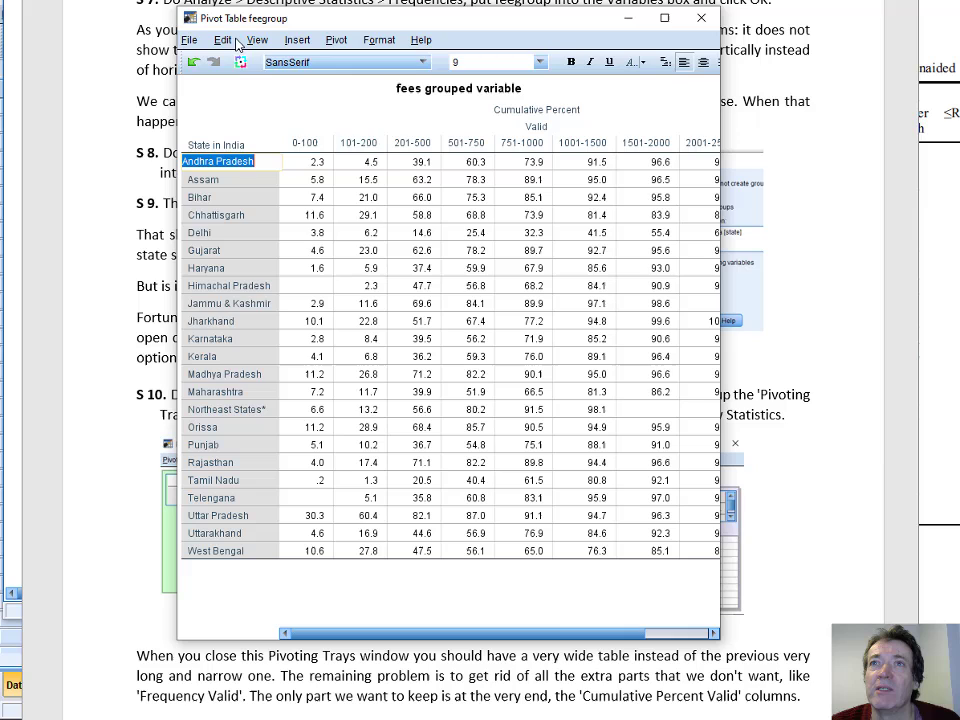
pyautogui.click(296, 40)
pyautogui.click(300, 42)
pyautogui.click(336, 40)
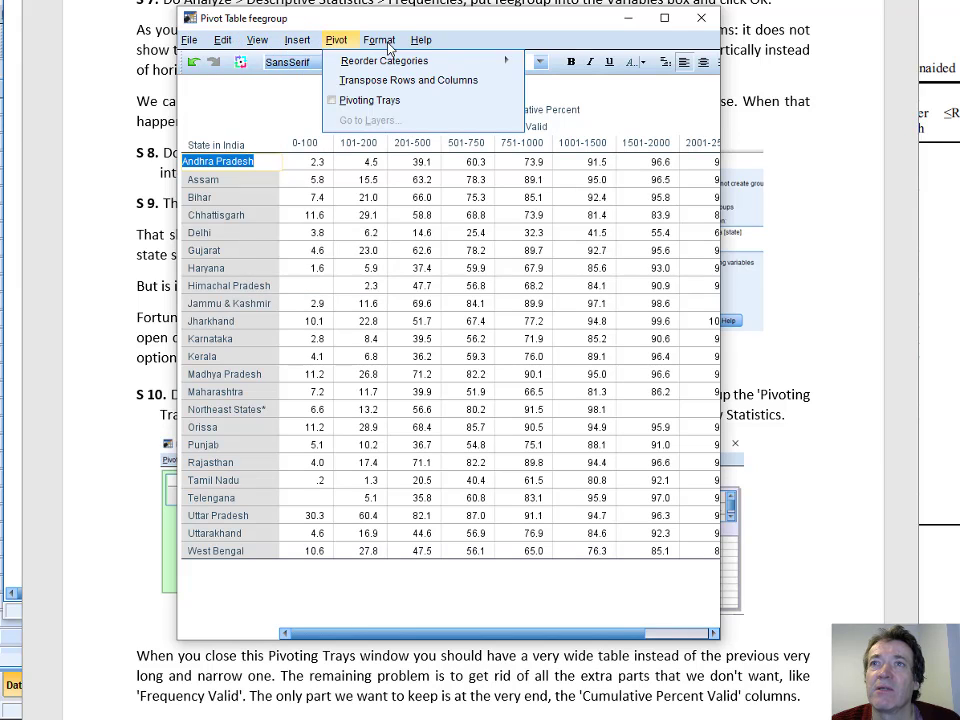
pyautogui.moveTo(266, 41)
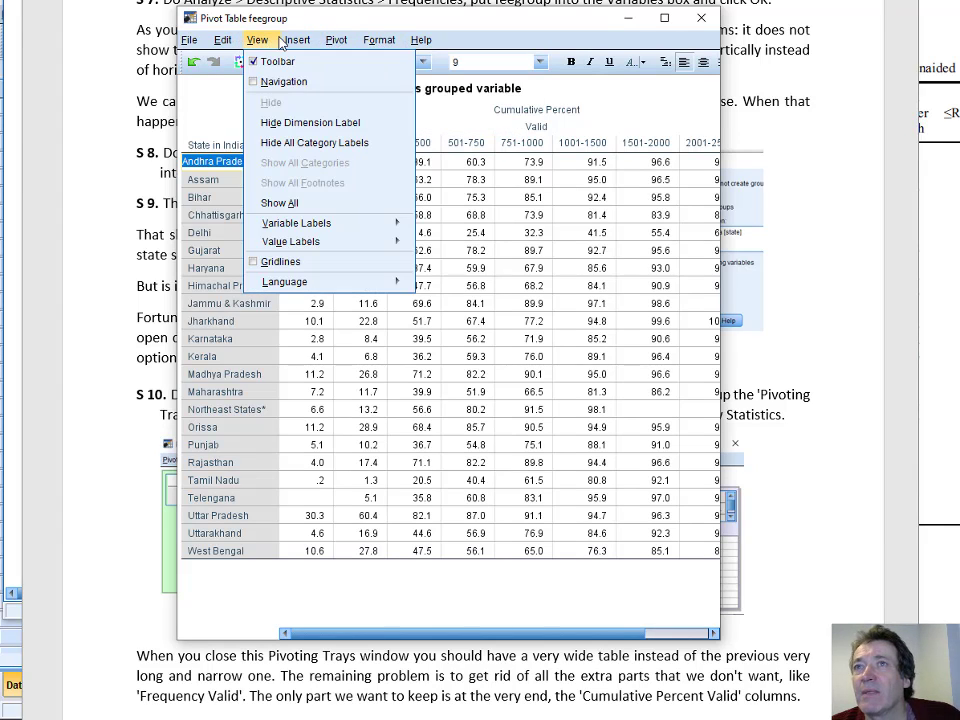
pyautogui.moveTo(297, 40)
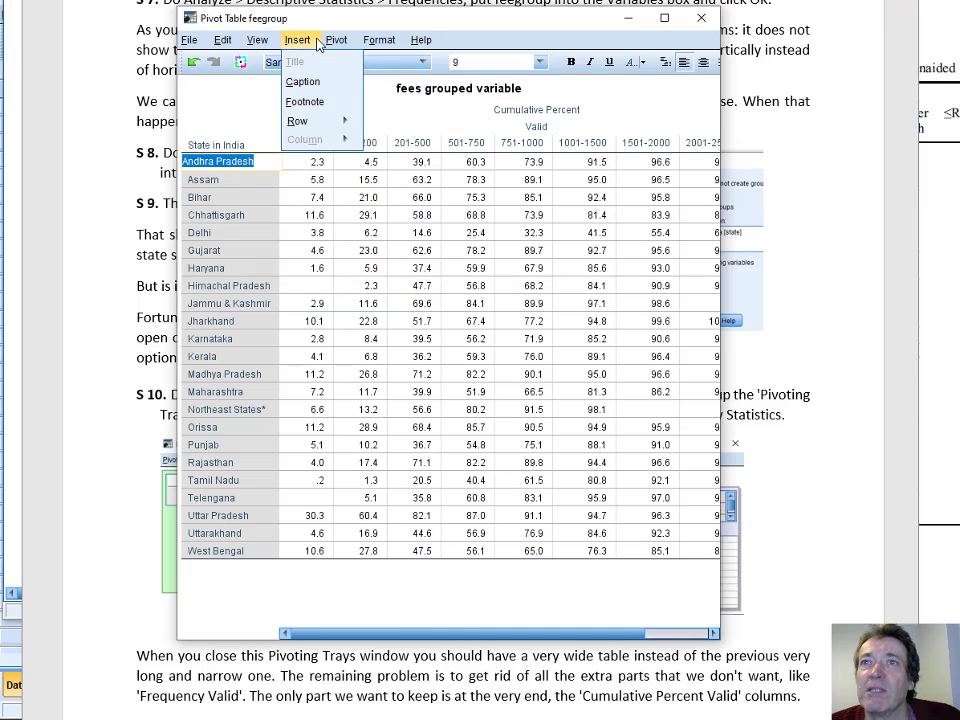
pyautogui.click(326, 16)
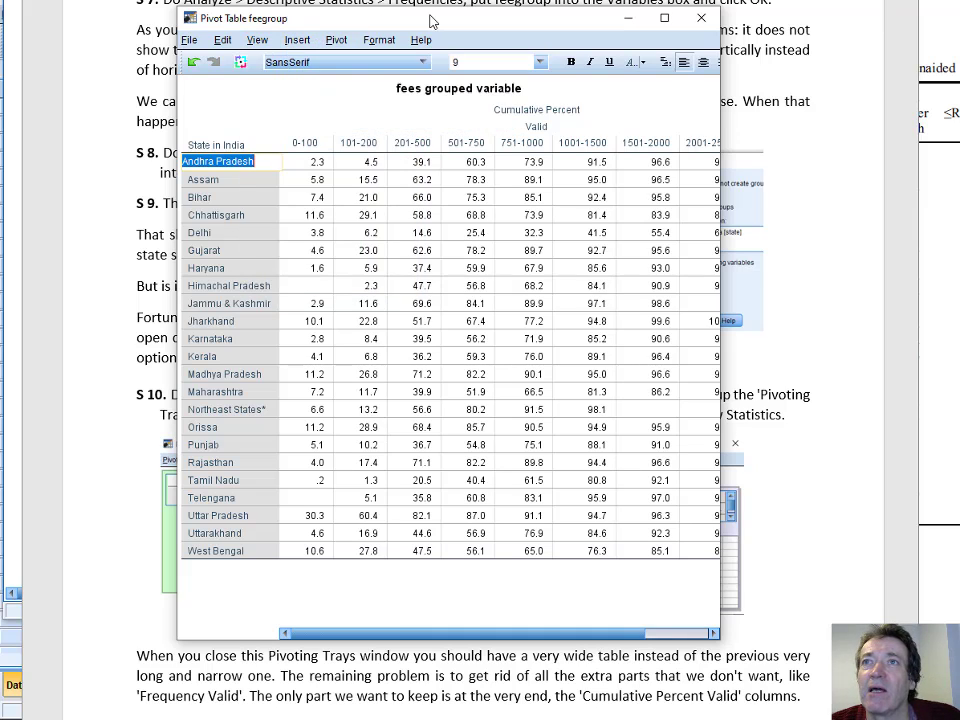
# Close the pivot table editor and check the updated fees grouped variable table in the SPSS output window.
pyautogui.click(705, 21)
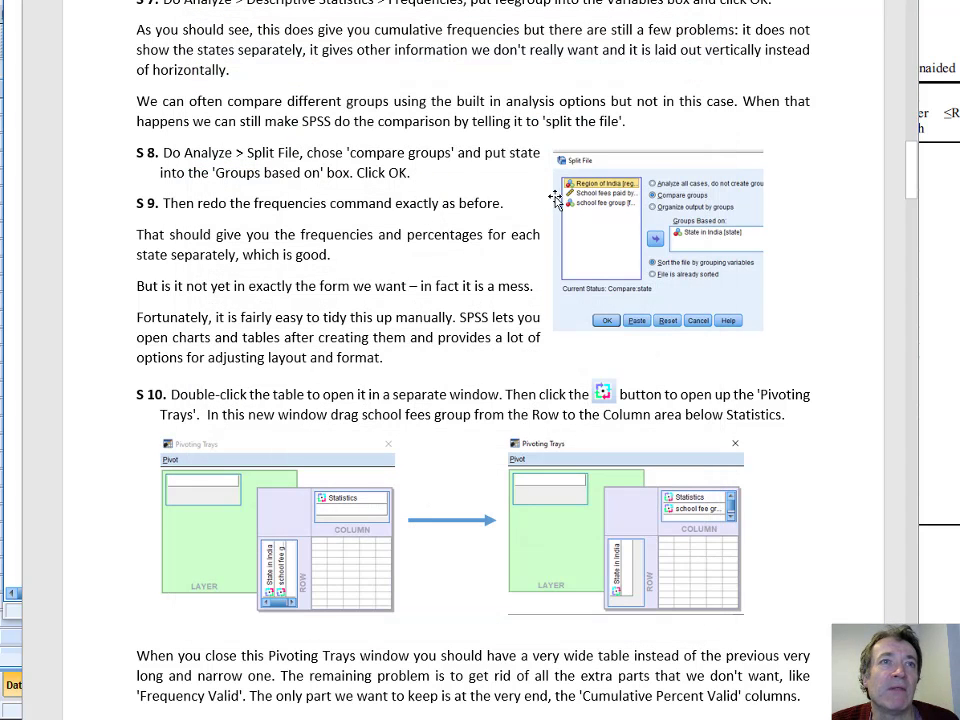
pyautogui.hotkey('alt', 'Tab')
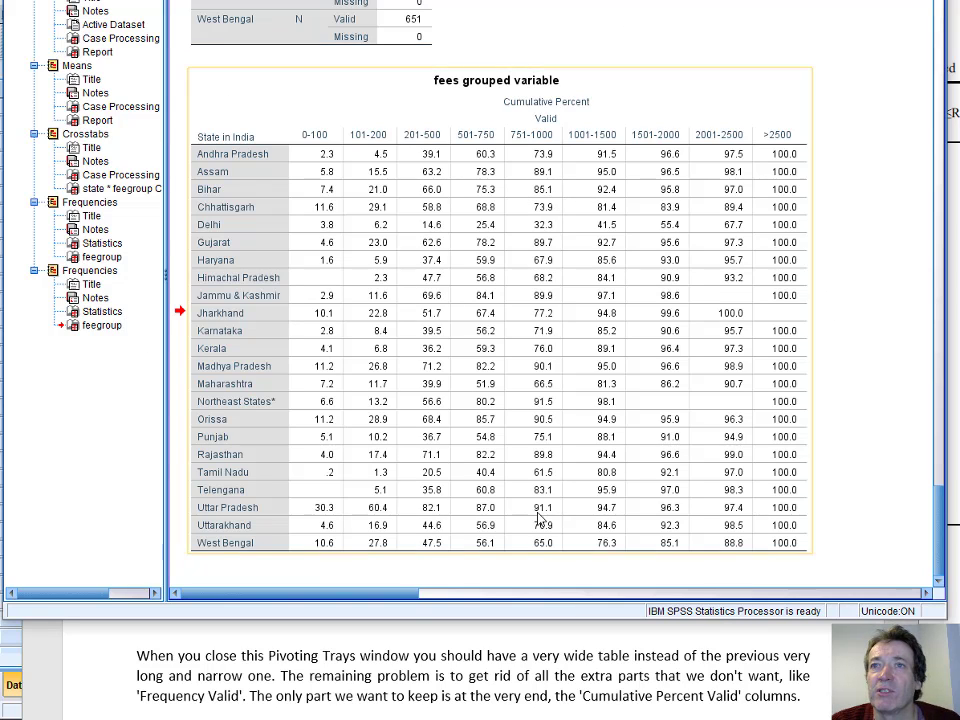
pyautogui.click(828, 437)
# Read worksheet steps S 11 and S 12 and question Q 7, and switch to the SPSS data editor.
pyautogui.click(594, 717)
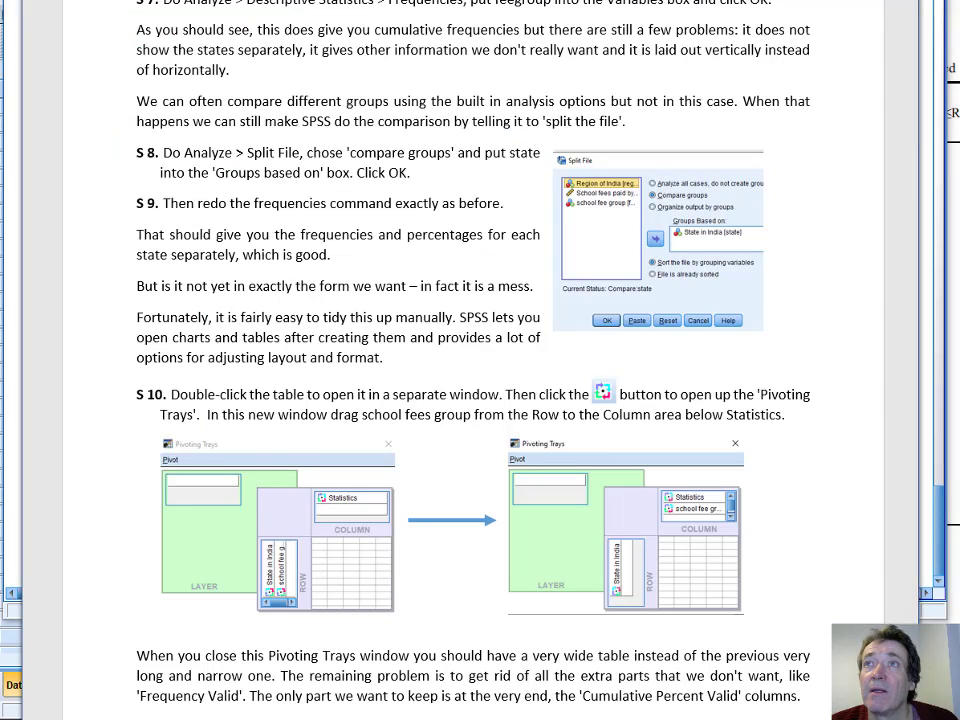
pyautogui.scroll(-1, 546, 257)
pyautogui.scroll(-5, 514, 450)
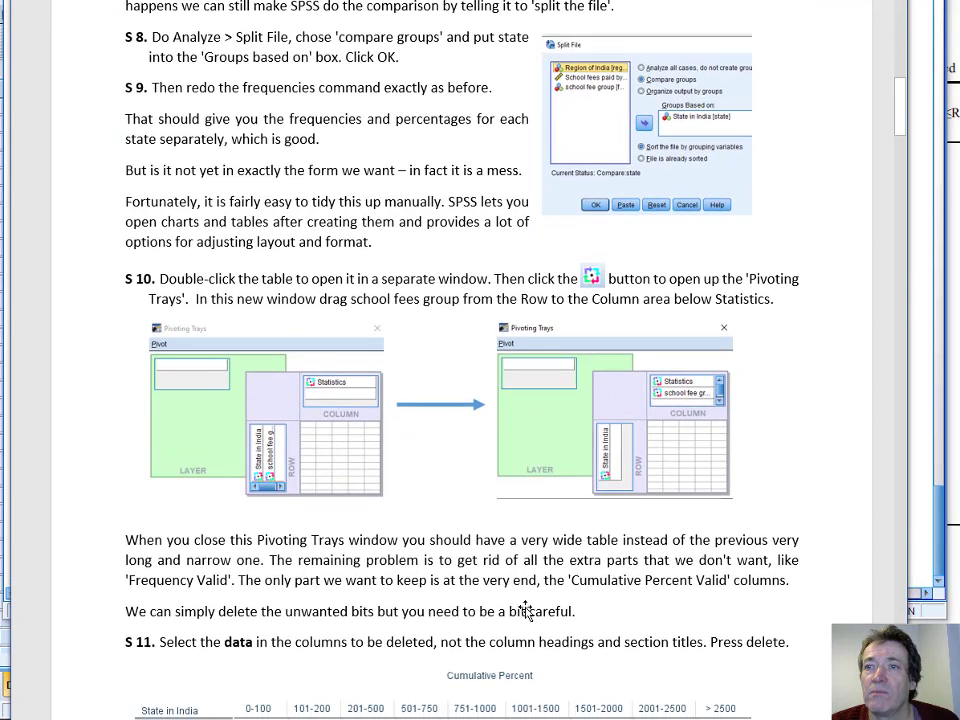
pyautogui.scroll(-8, 515, 583)
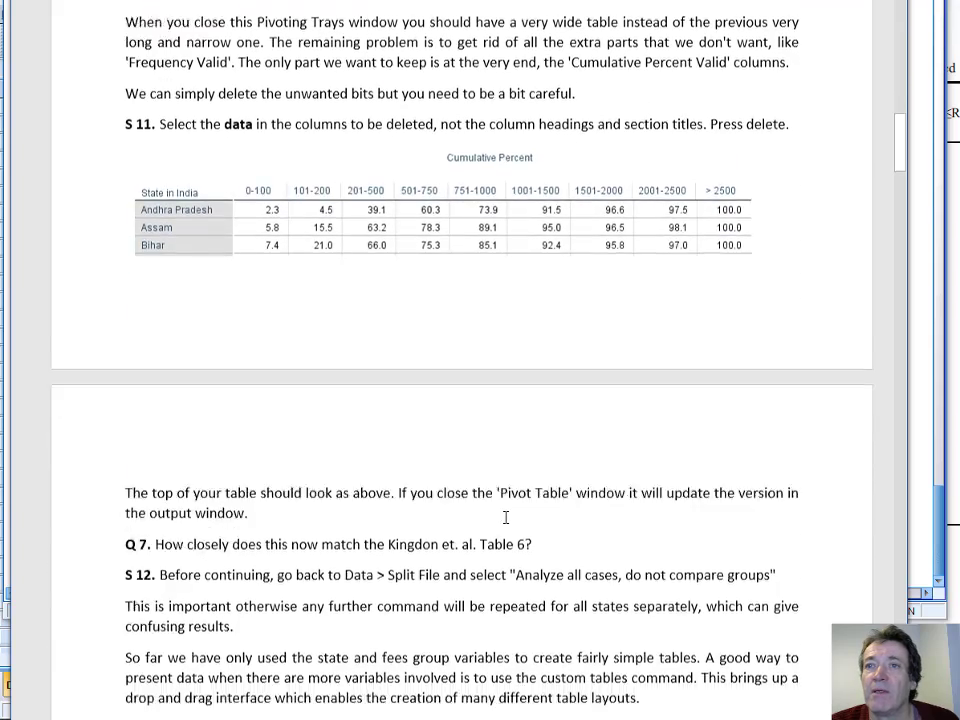
pyautogui.scroll(-1, 180, 432)
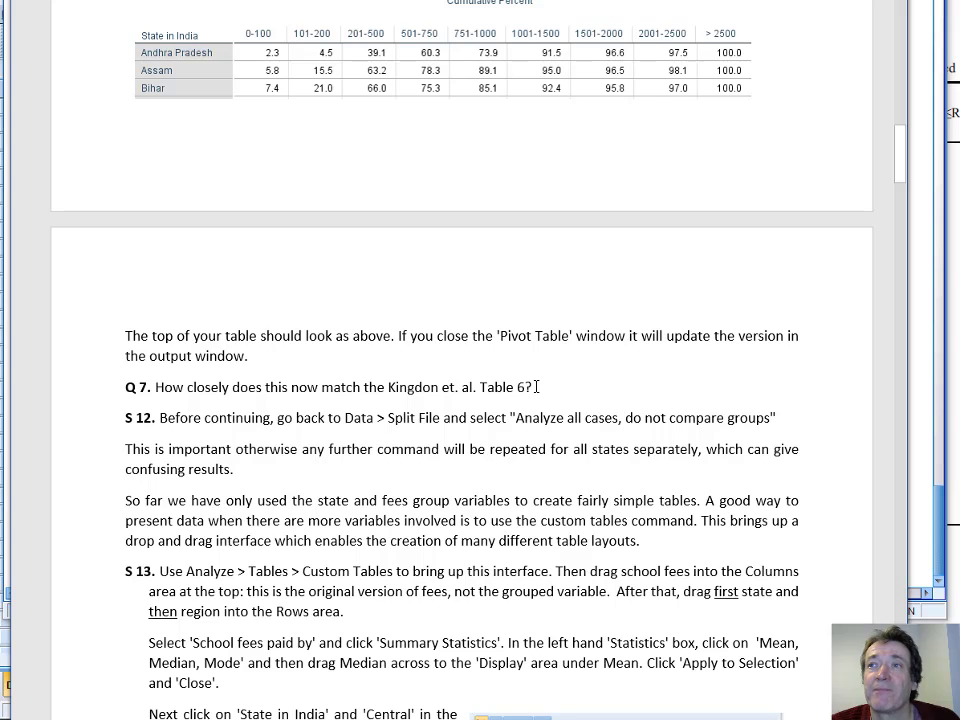
pyautogui.scroll(-1, 537, 386)
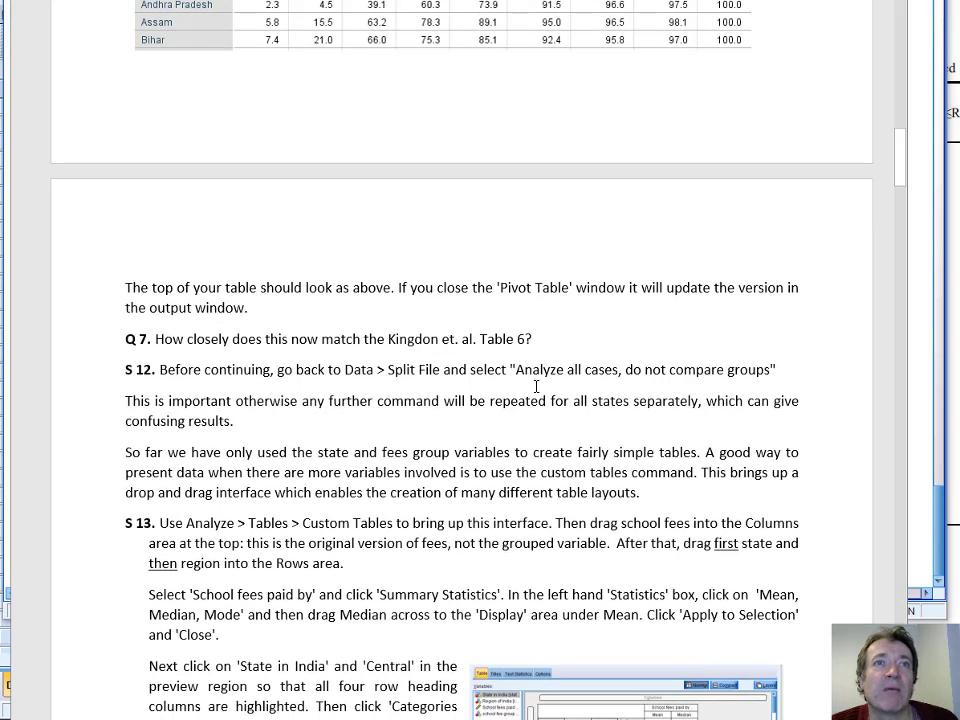
pyautogui.hotkey('alt', 'Tab')
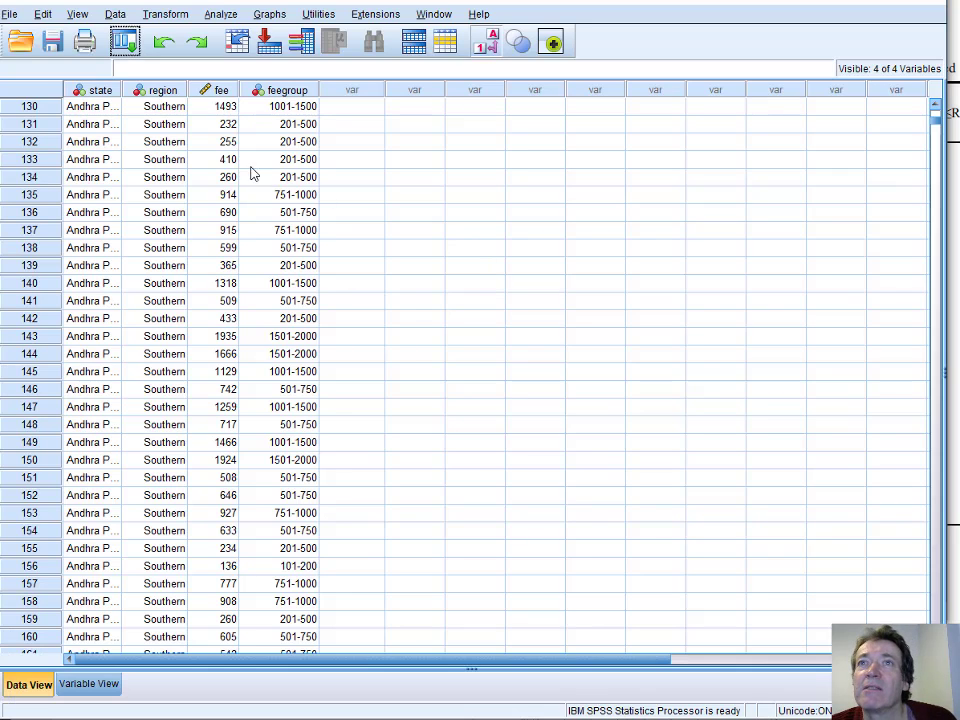
pyautogui.click(115, 15)
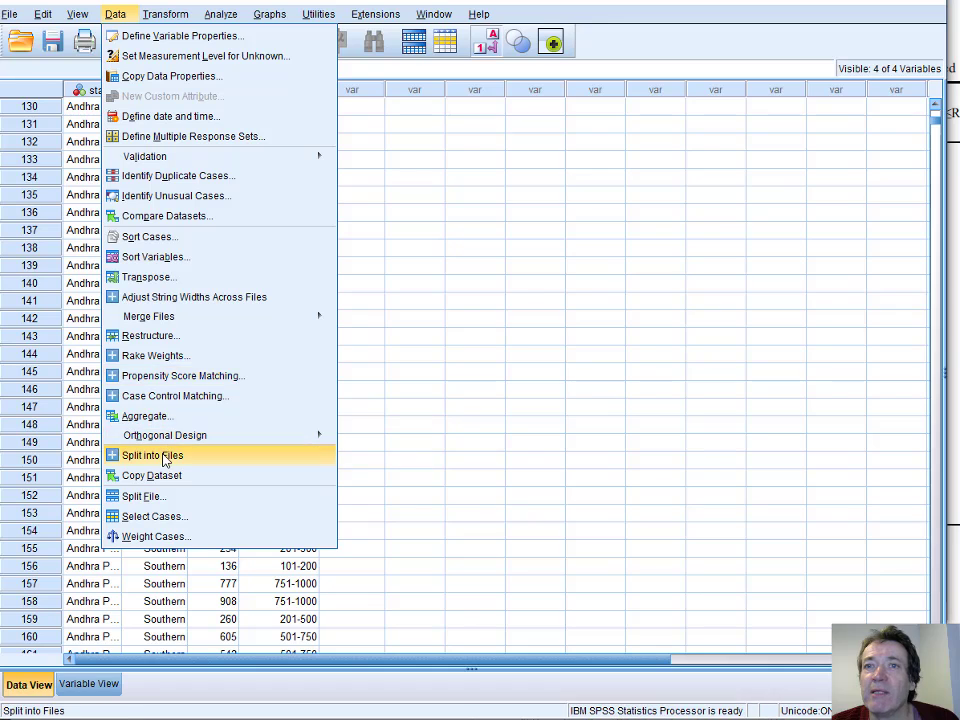
pyautogui.click(165, 459)
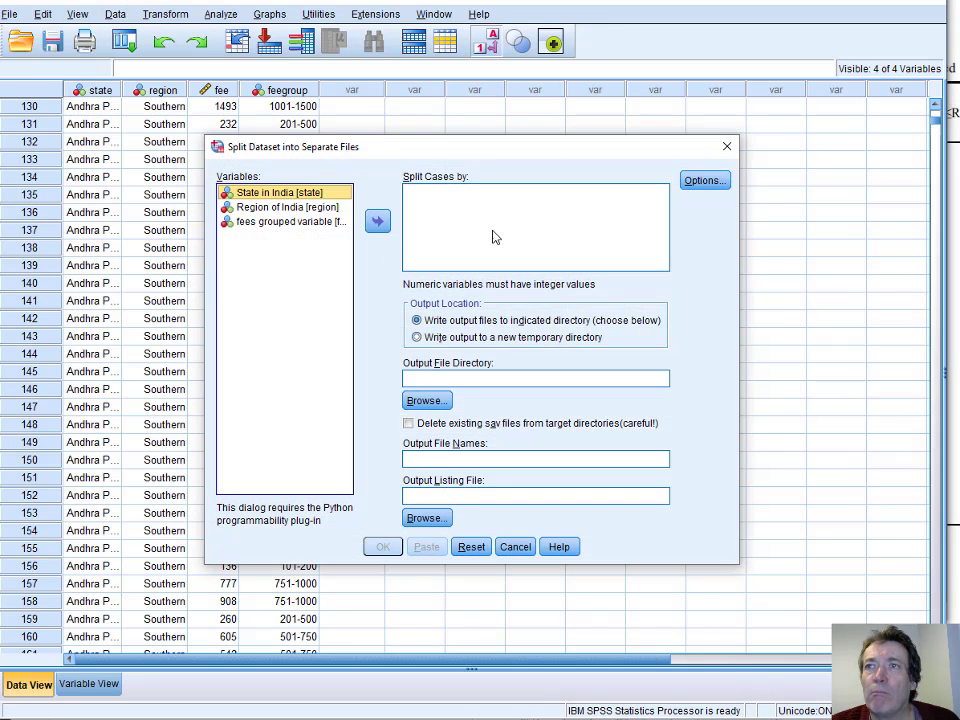
pyautogui.click(516, 552)
# Turn off the split by state by setting Split File to 'Analyze all cases, do not create groups'.
pyautogui.click(116, 16)
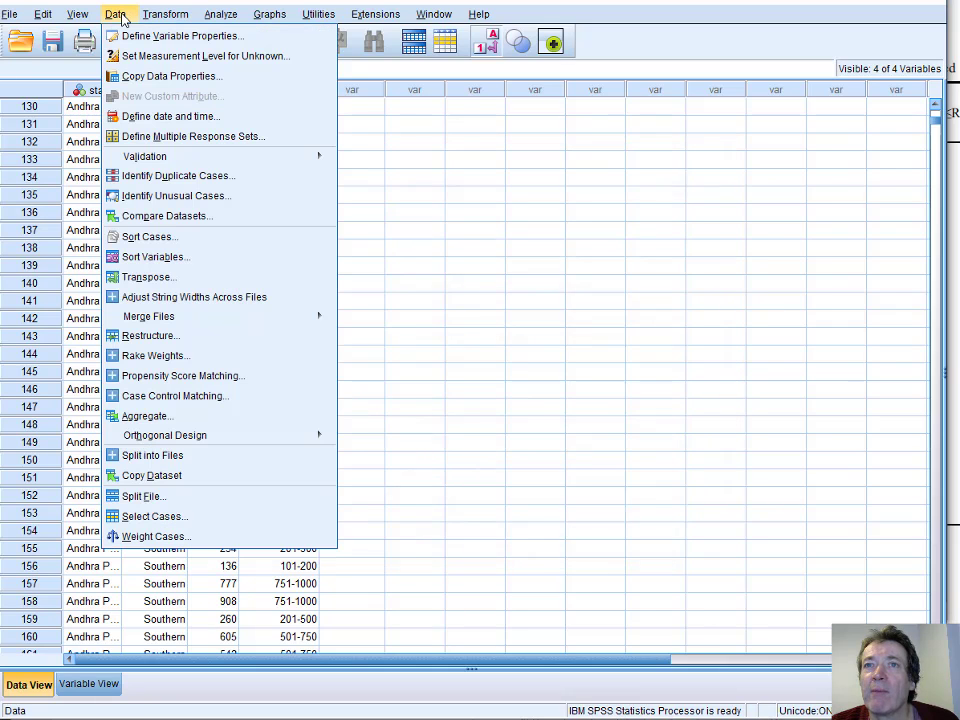
pyautogui.click(165, 497)
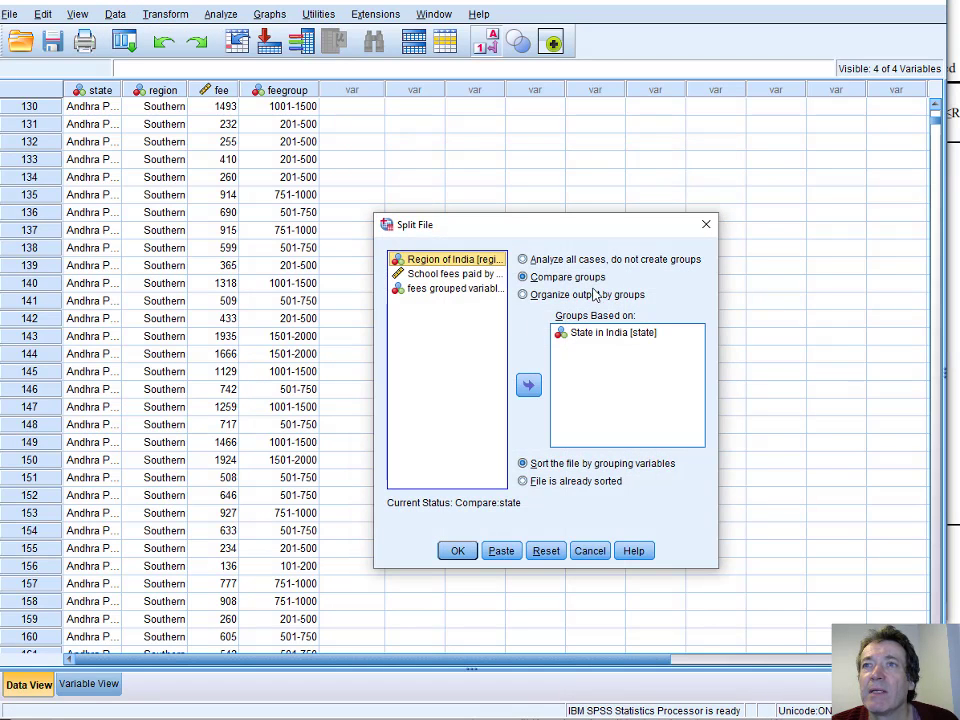
pyautogui.click(521, 260)
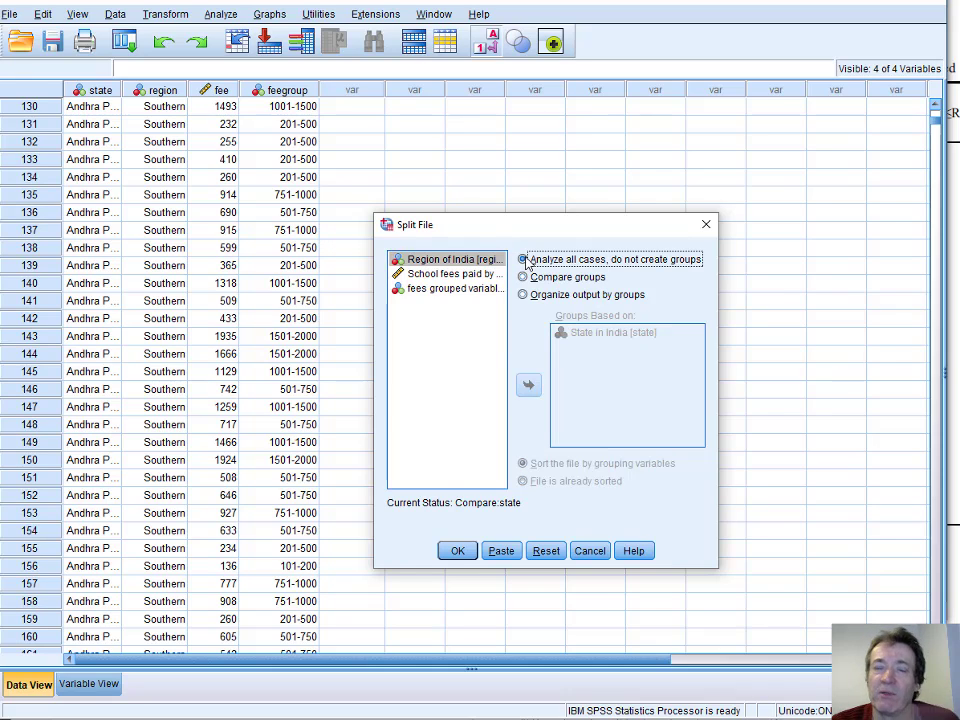
pyautogui.click(451, 552)
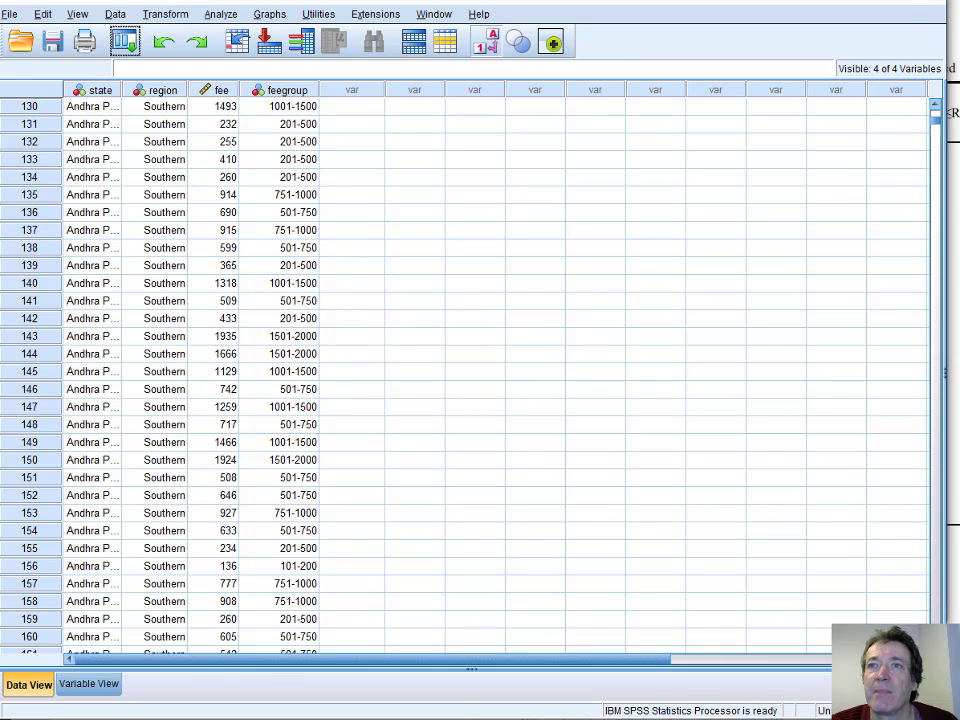
# Switch to the worksheet document and read step S 13 about building a custom table of school fees by state and region.
pyautogui.hotkey('alt', 'Tab')
pyautogui.scroll(-1, 480, 397)
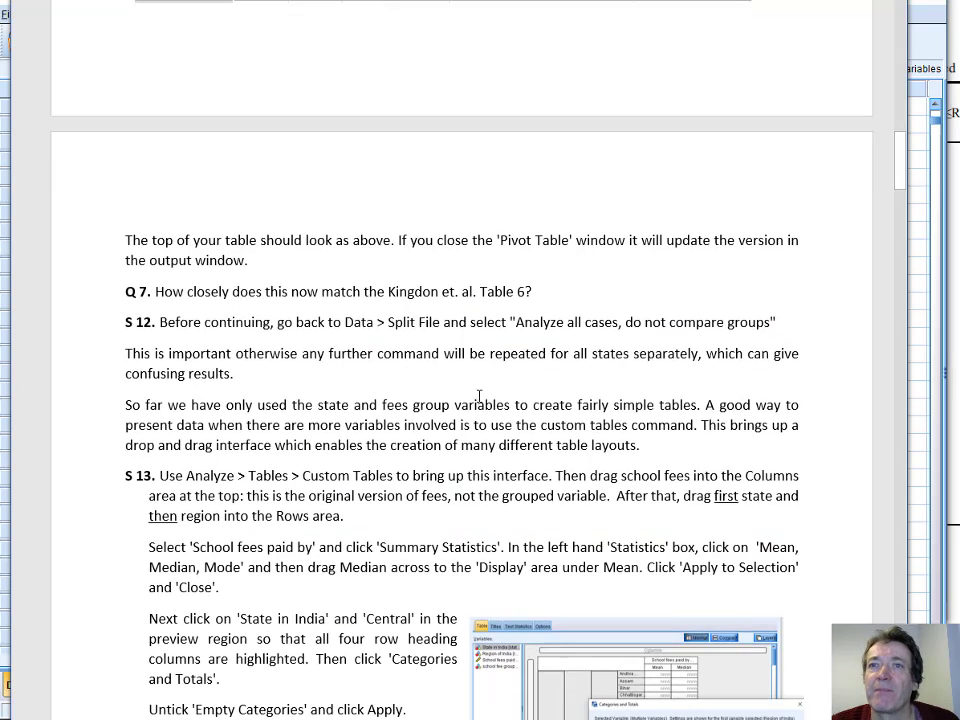
pyautogui.scroll(-3, 479, 397)
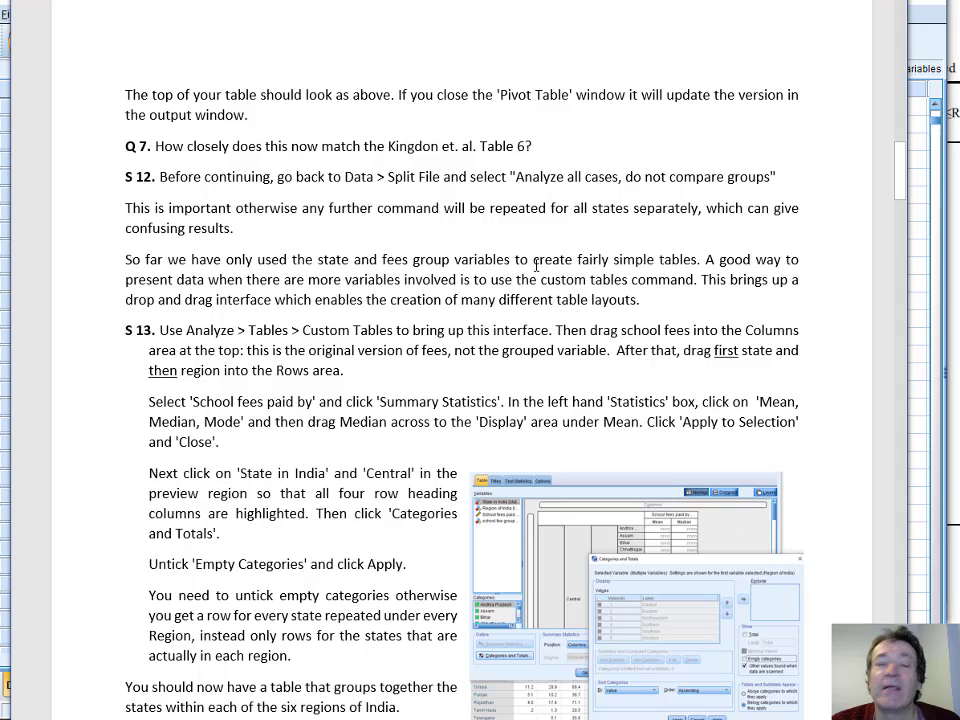